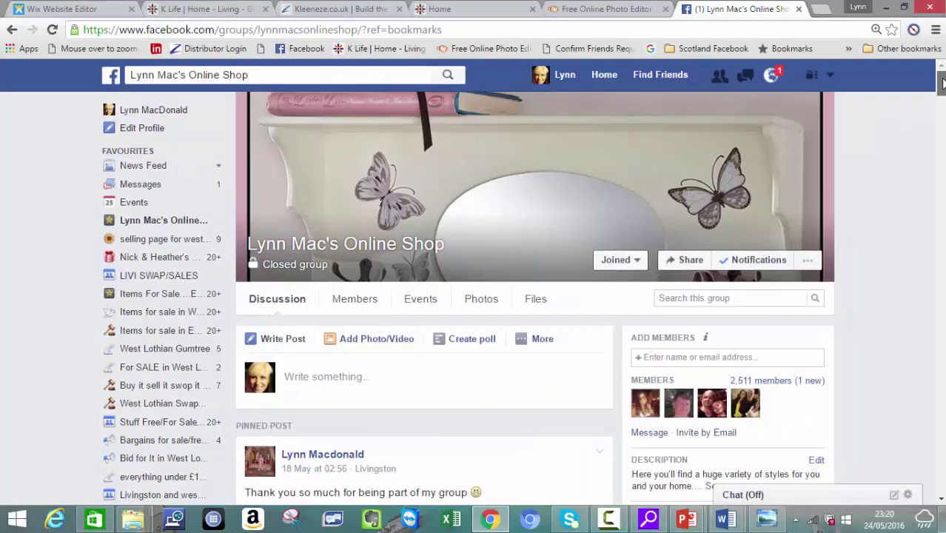
Step: Go via the kleeneze.com tab to the K Life site and open its Home department
{"action": "scroll", "coordinate": [468, 300], "scroll_direction": "down", "scroll_amount": 3}
{"action": "scroll", "coordinate": [424, 296], "scroll_direction": "down", "scroll_amount": 12}
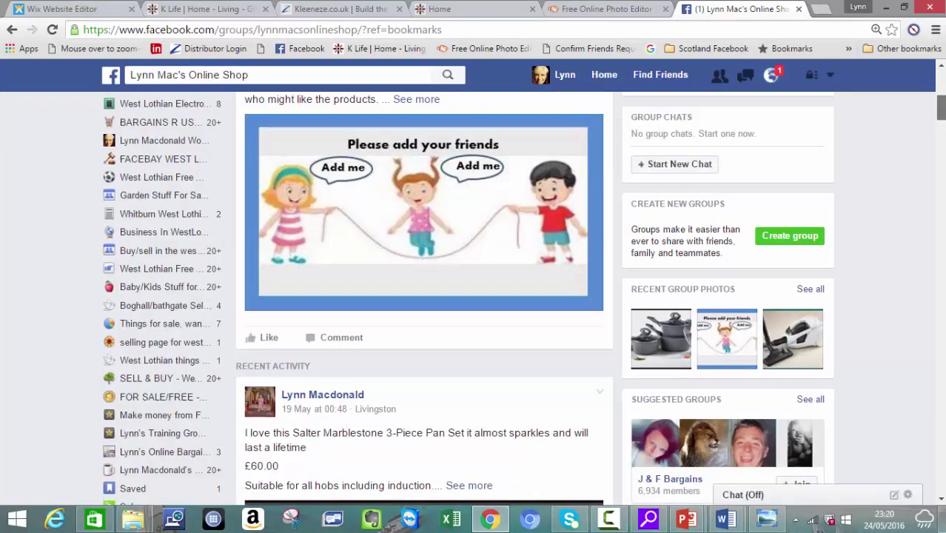
{"action": "scroll", "coordinate": [423, 296], "scroll_direction": "down", "scroll_amount": 1}
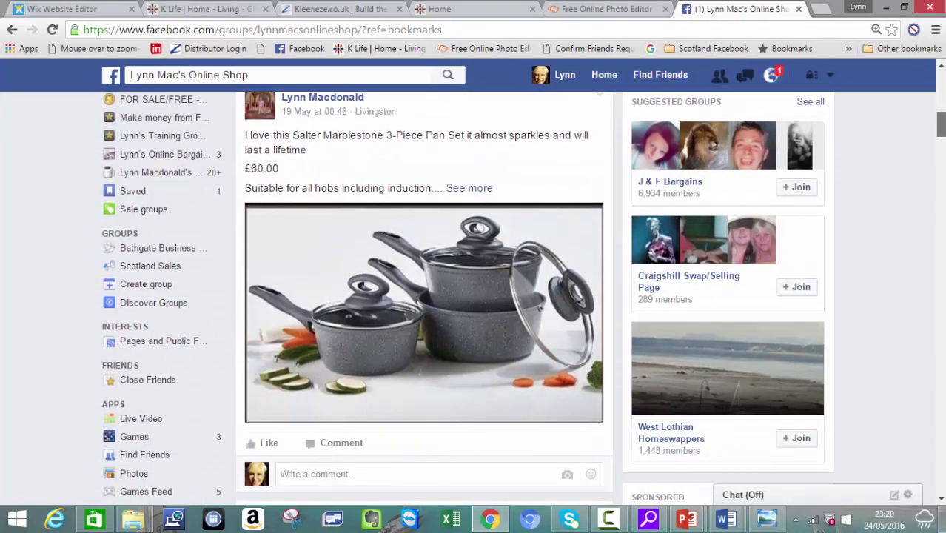
{"action": "scroll", "coordinate": [942, 104], "scroll_direction": "up", "scroll_amount": 5}
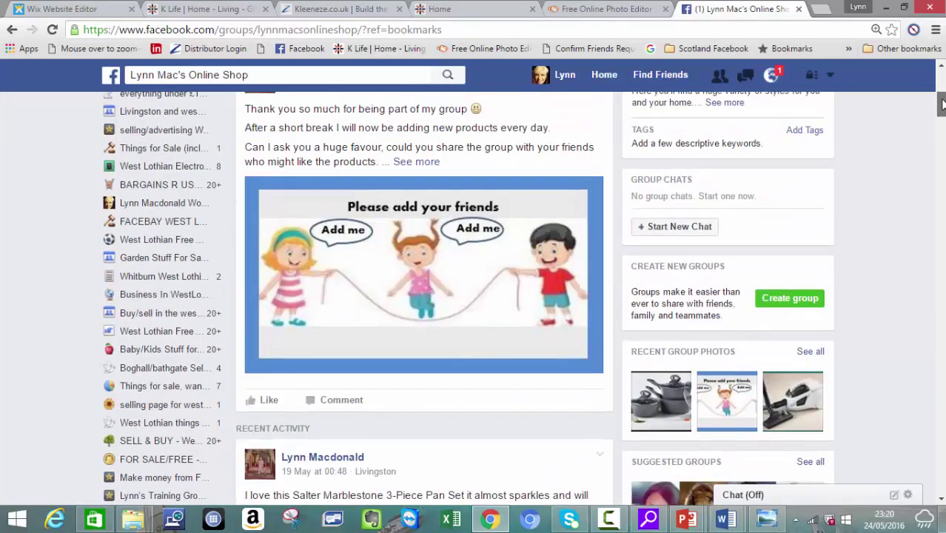
{"action": "left_click_drag", "start_coordinate": [942, 104], "coordinate": [941, 70]}
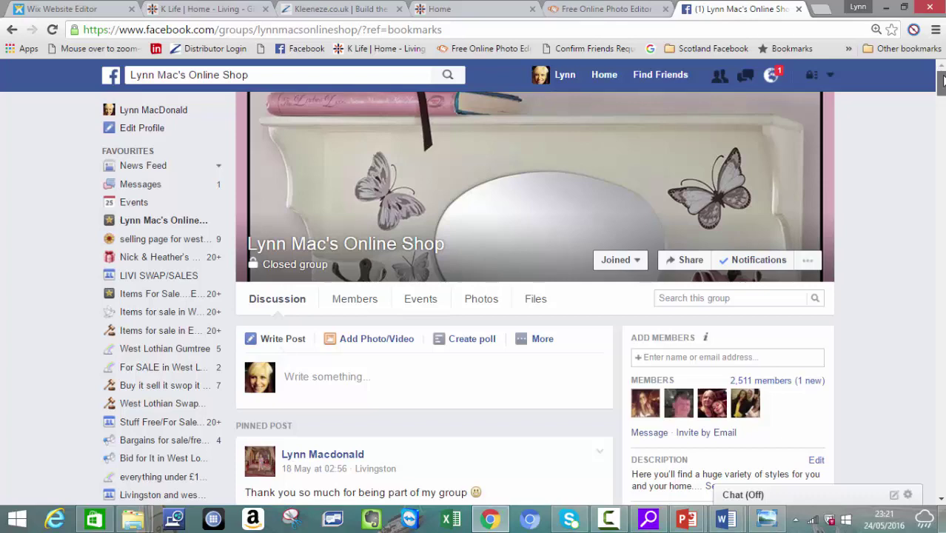
{"action": "mouse_move", "coordinate": [942, 81]}
{"action": "left_mouse_down"}
{"action": "mouse_move", "coordinate": [942, 91]}
{"action": "mouse_move", "coordinate": [942, 81]}
{"action": "left_mouse_up"}
{"action": "mouse_move", "coordinate": [943, 85]}
{"action": "left_mouse_down"}
{"action": "mouse_move", "coordinate": [942, 127]}
{"action": "mouse_move", "coordinate": [943, 77]}
{"action": "left_mouse_up"}
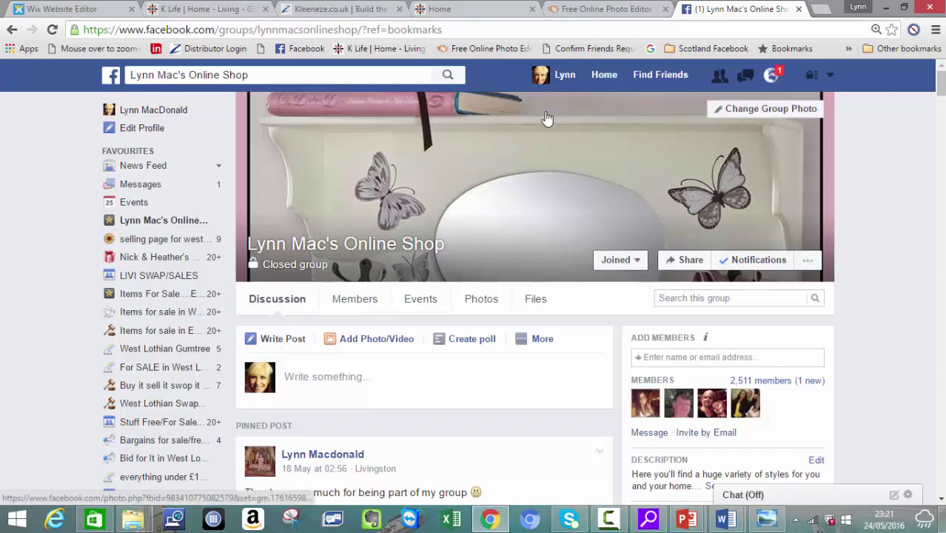
{"action": "left_click", "coordinate": [460, 11]}
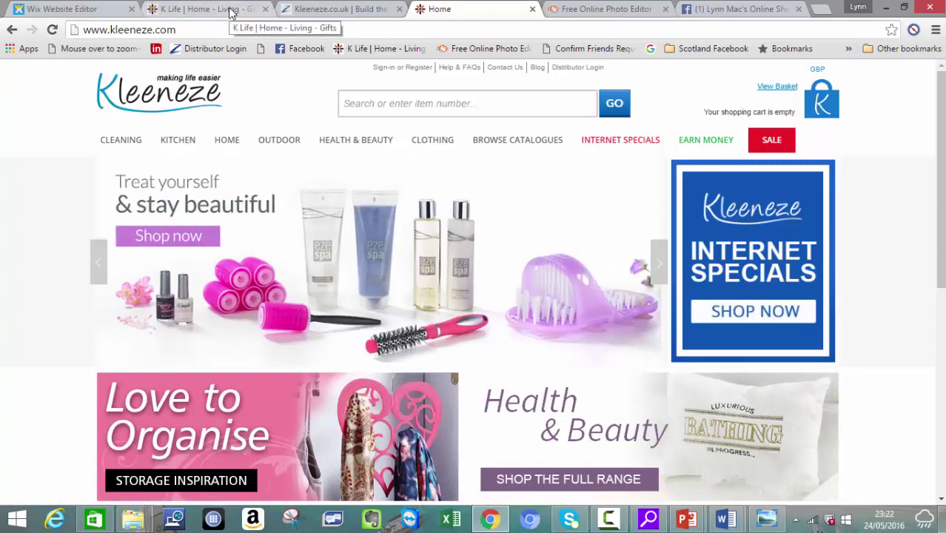
{"action": "left_click", "coordinate": [230, 11]}
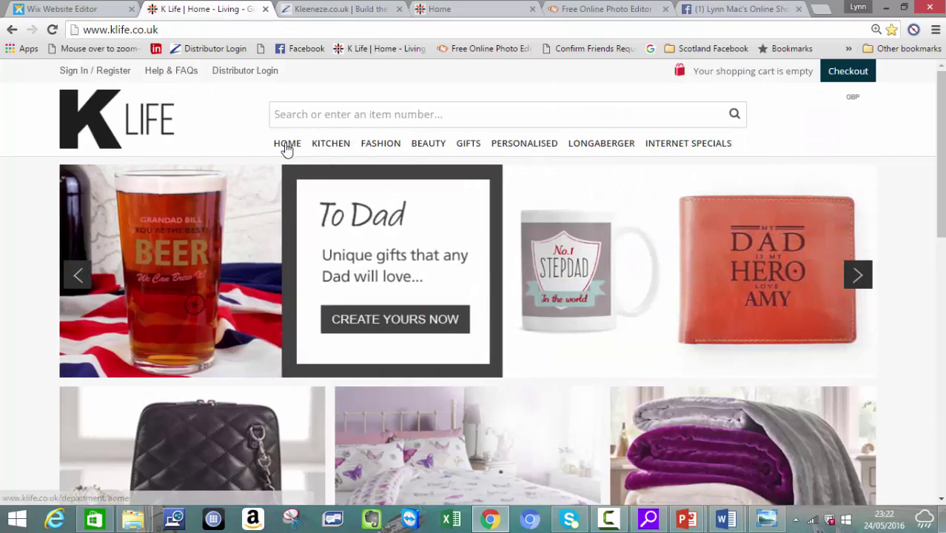
{"action": "left_click", "coordinate": [287, 146]}
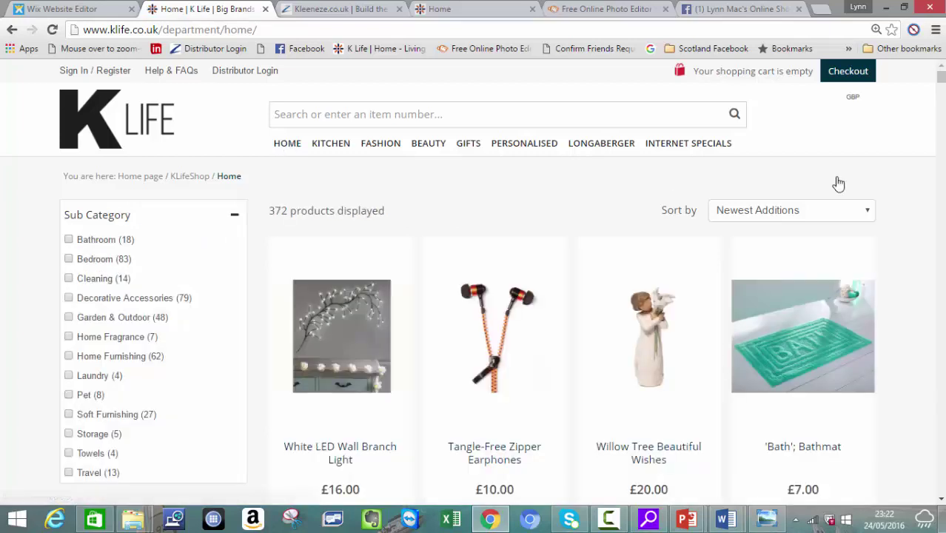
Step: Scroll through the 372 Home products, past the Winnie The Pooh Keepsake Box
{"action": "scroll", "coordinate": [839, 184], "scroll_direction": "down", "scroll_amount": 5}
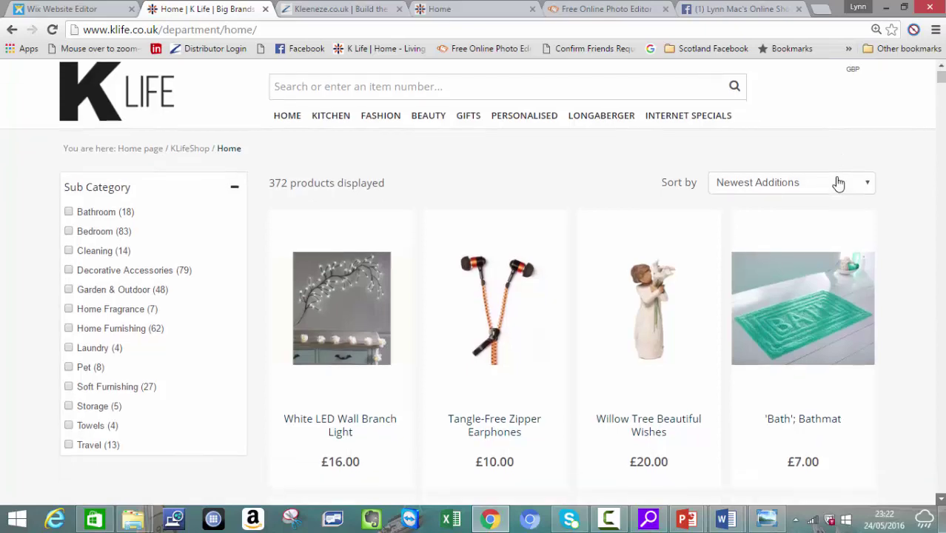
{"action": "scroll", "coordinate": [839, 184], "scroll_direction": "down", "scroll_amount": 5}
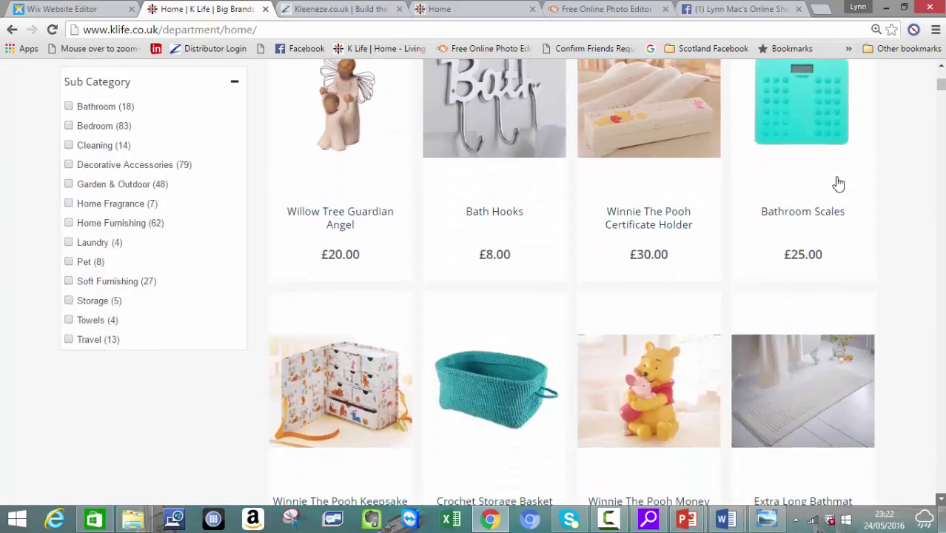
{"action": "scroll", "coordinate": [839, 183], "scroll_direction": "down", "scroll_amount": 3}
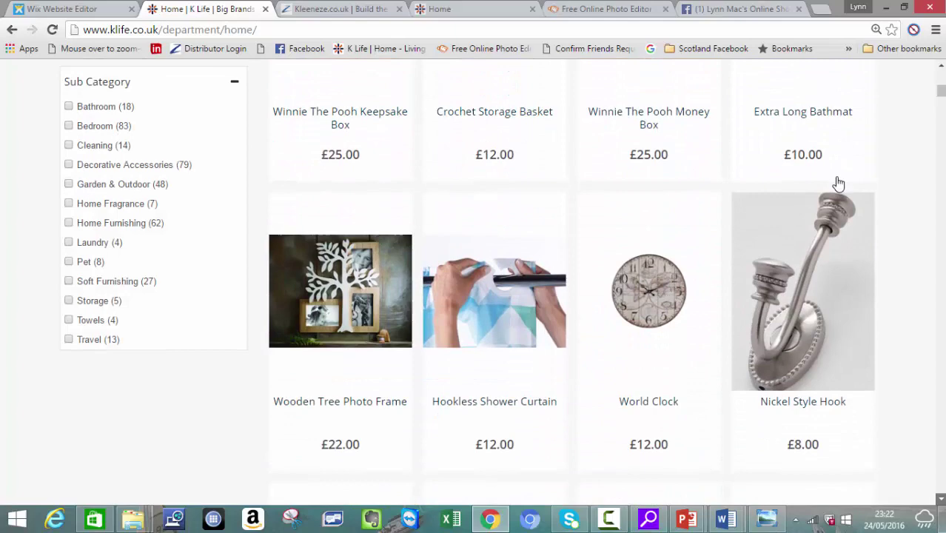
{"action": "scroll", "coordinate": [839, 184], "scroll_direction": "down", "scroll_amount": 2}
{"action": "scroll", "coordinate": [839, 184], "scroll_direction": "down", "scroll_amount": 3}
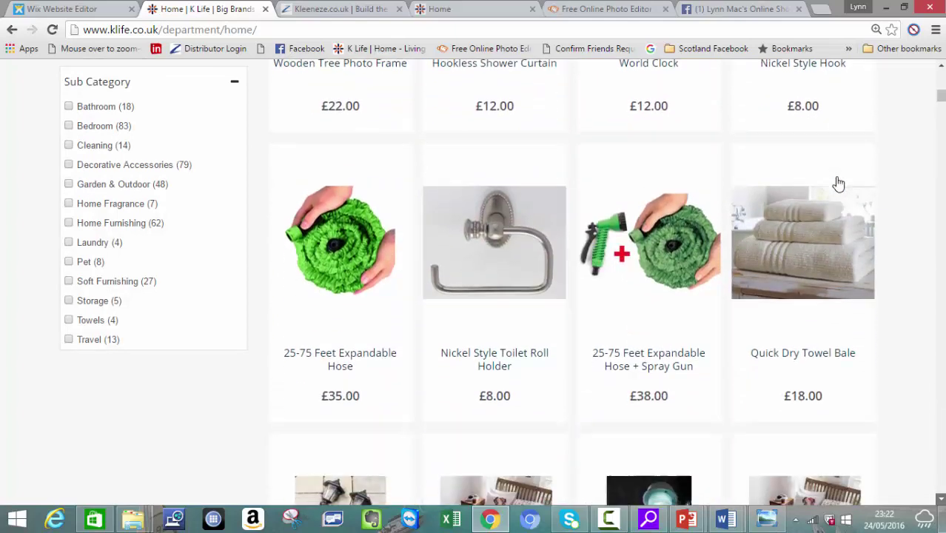
{"action": "scroll", "coordinate": [839, 184], "scroll_direction": "down", "scroll_amount": 1}
{"action": "scroll", "coordinate": [839, 184], "scroll_direction": "down", "scroll_amount": 1}
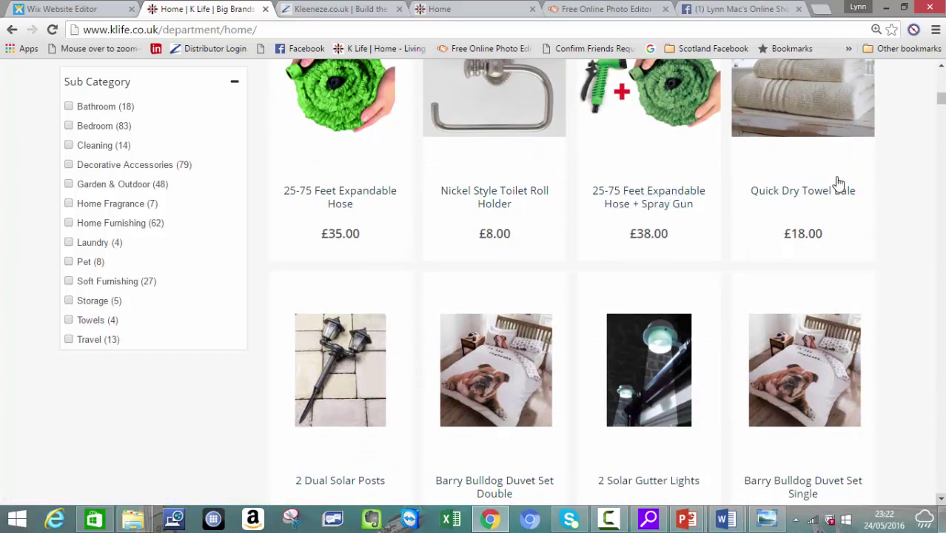
{"action": "scroll", "coordinate": [839, 183], "scroll_direction": "down", "scroll_amount": 3}
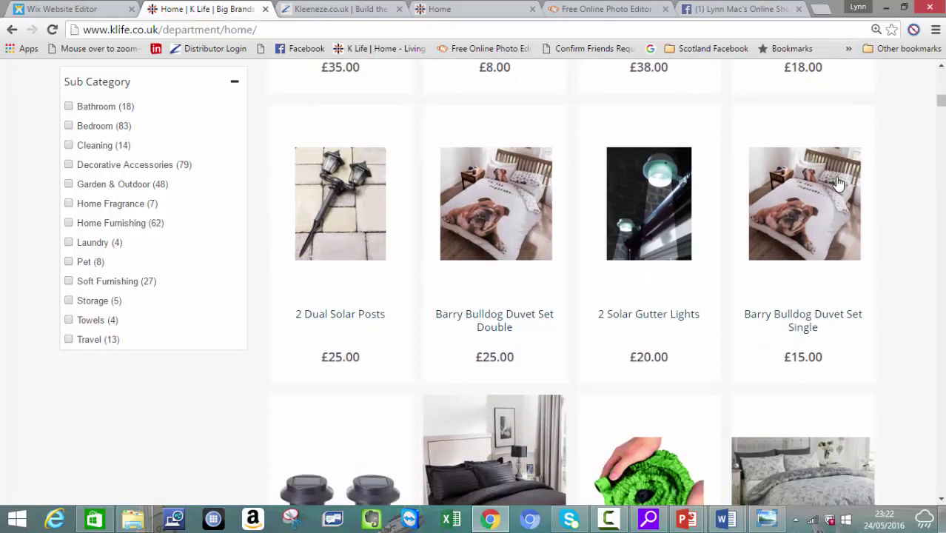
{"action": "scroll", "coordinate": [839, 184], "scroll_direction": "down", "scroll_amount": 5}
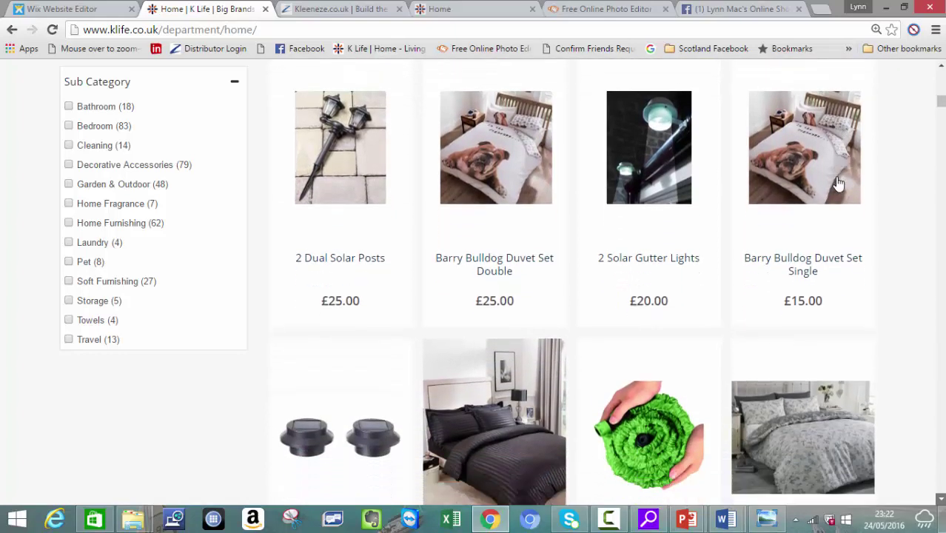
{"action": "scroll", "coordinate": [839, 183], "scroll_direction": "down", "scroll_amount": 5}
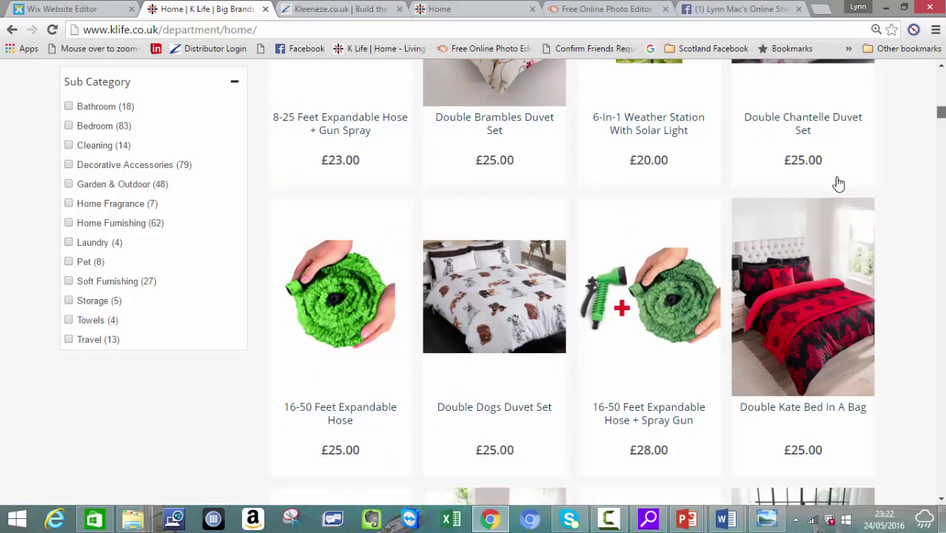
{"action": "scroll", "coordinate": [839, 184], "scroll_direction": "up", "scroll_amount": 10}
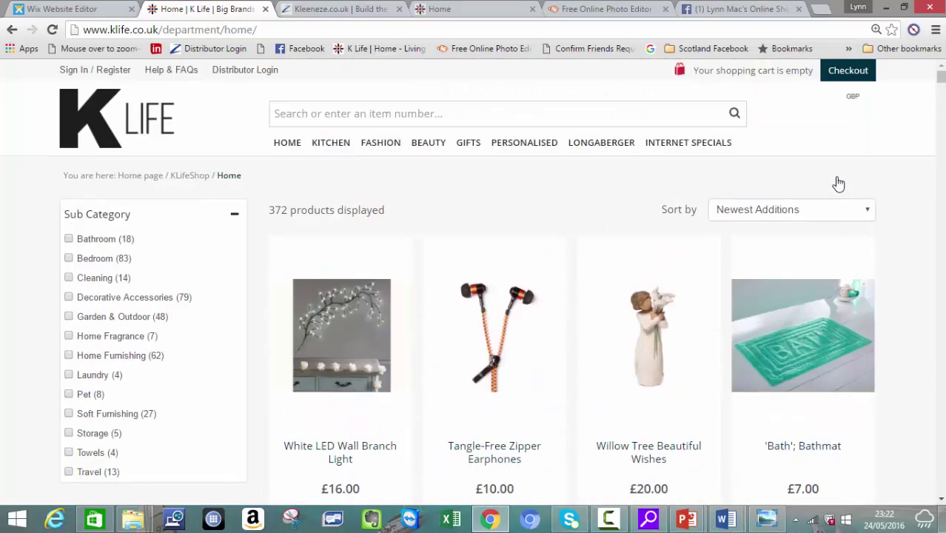
Step: Log in to the Kleeneze Online Ordering System with the distributor account number and password
{"action": "key", "text": "ctrl+4"}
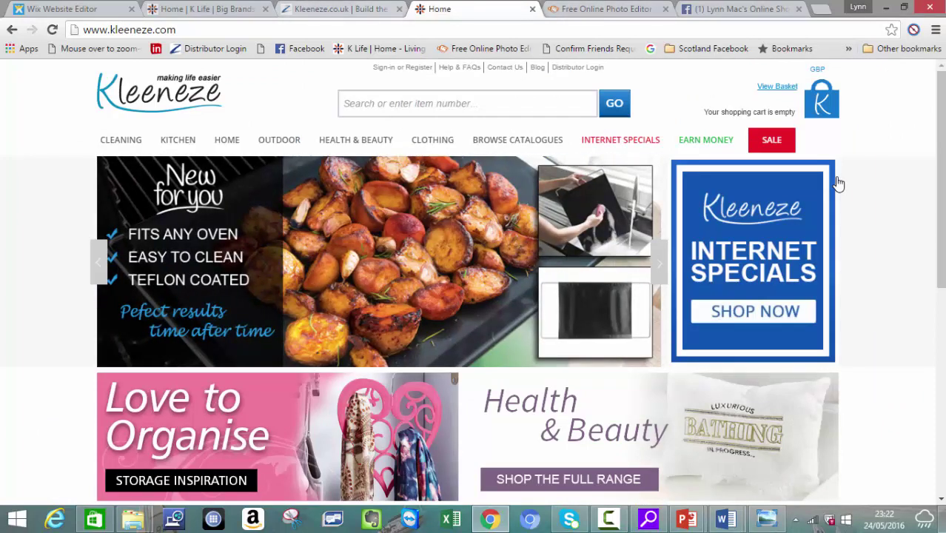
{"action": "key", "text": "ctrl+3"}
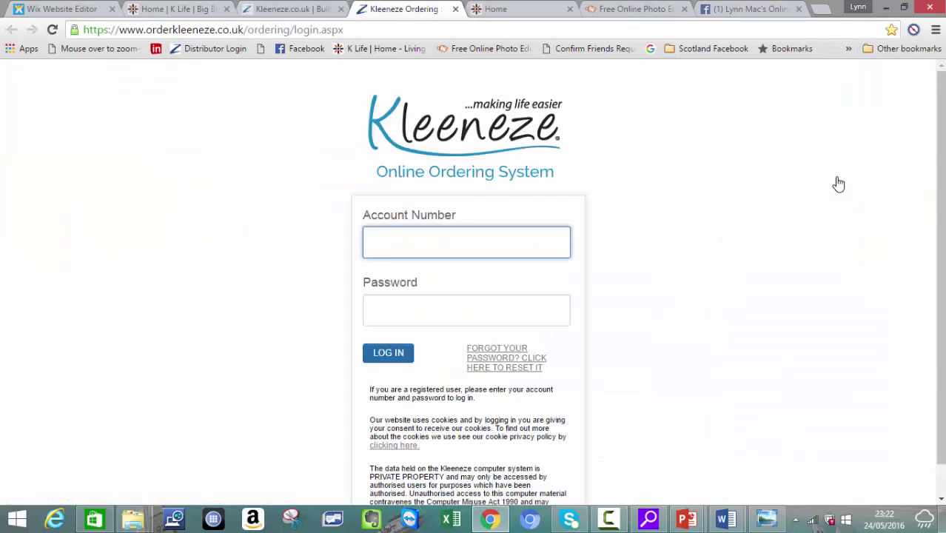
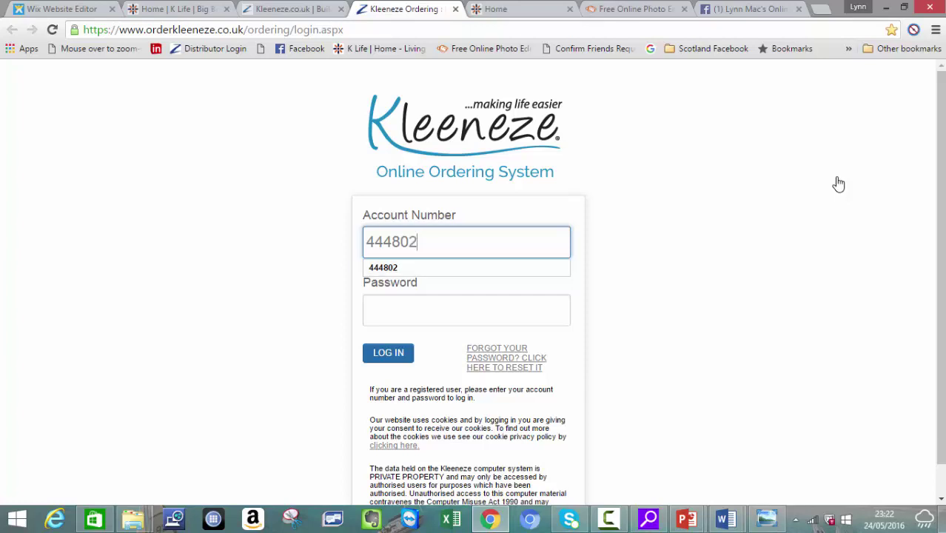
{"action": "key", "text": "Tab"}
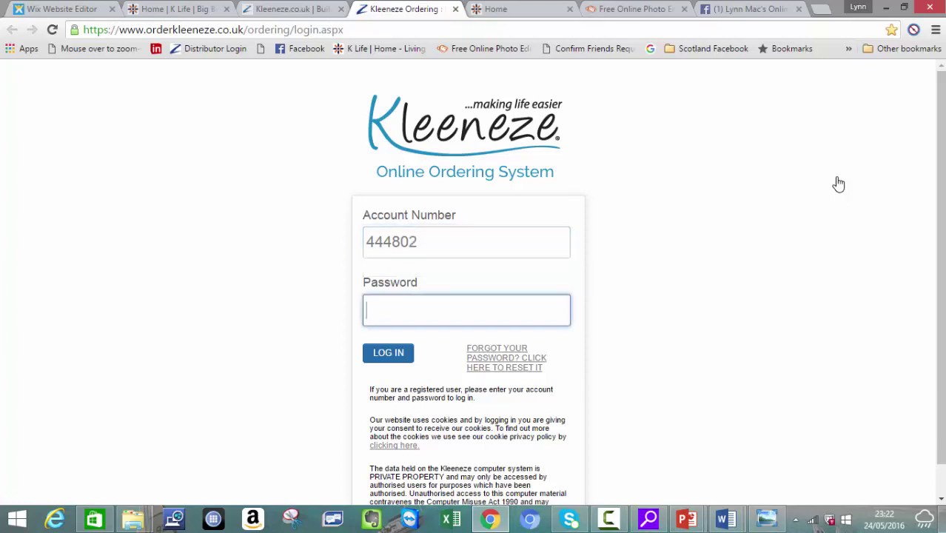
{"action": "key", "text": "Return"}
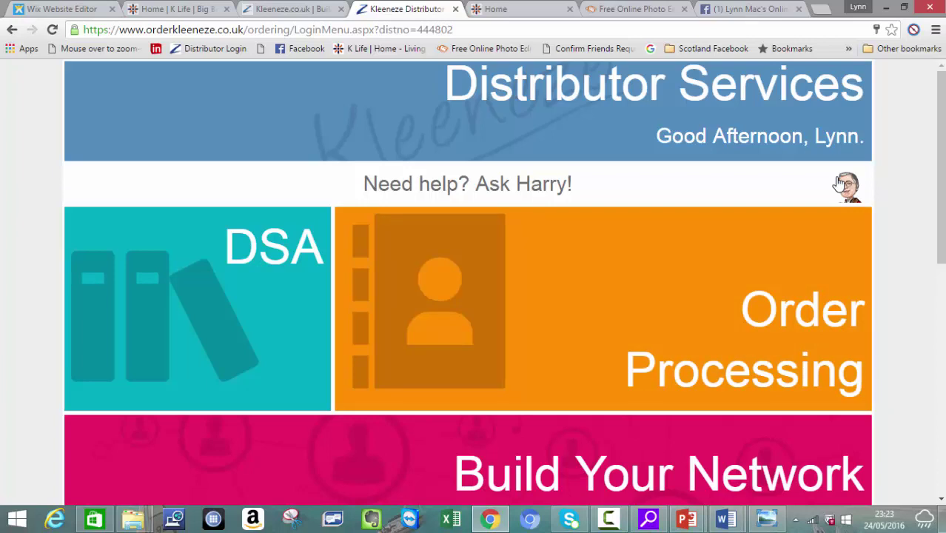
Step: Ask Harry about 'top 150' and open the Top Sellers and Promo Items answer
{"action": "left_click", "coordinate": [839, 184]}
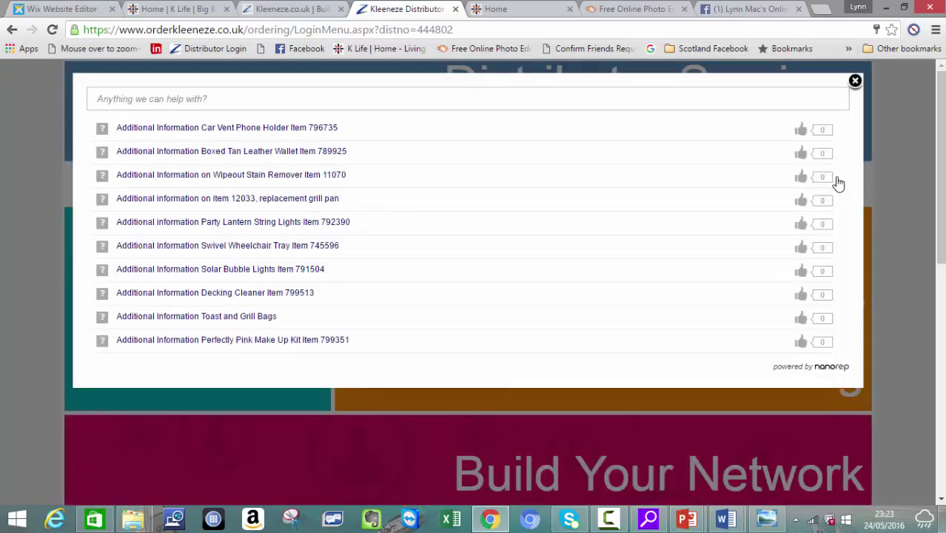
{"action": "type", "text": "to"}
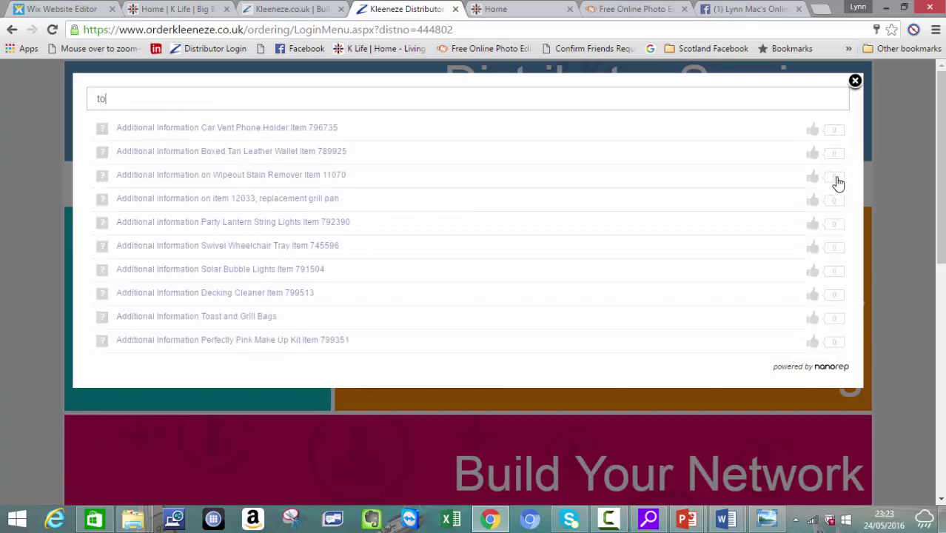
{"action": "type", "text": "p"}
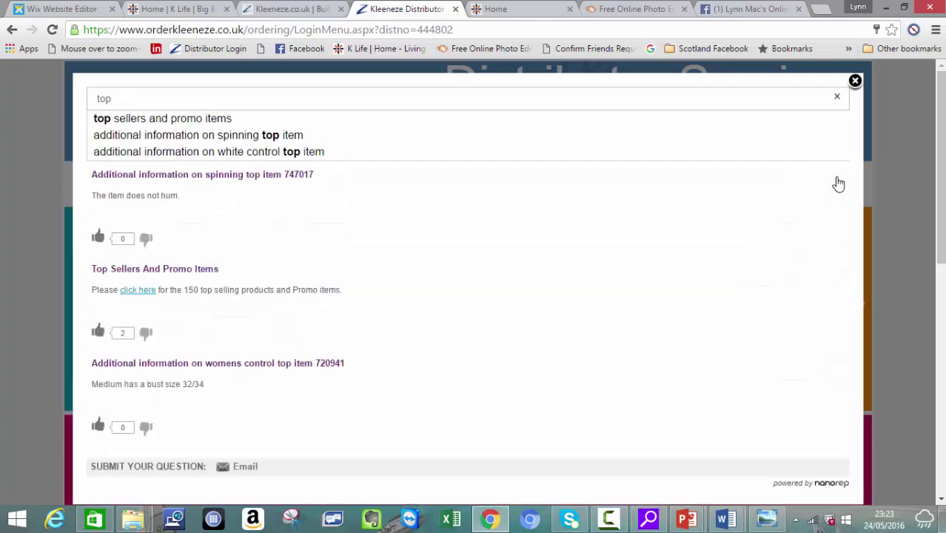
{"action": "type", "text": " 150"}
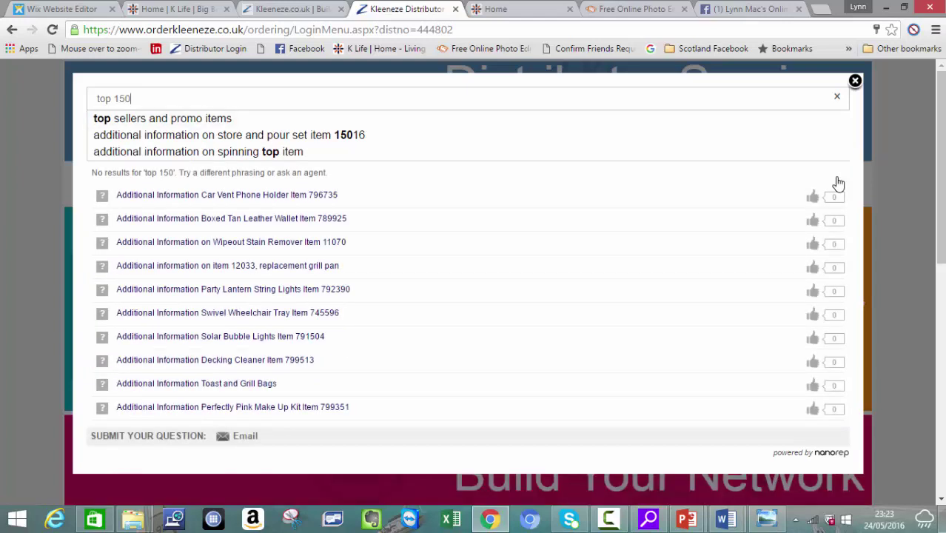
{"action": "key", "text": "Return"}
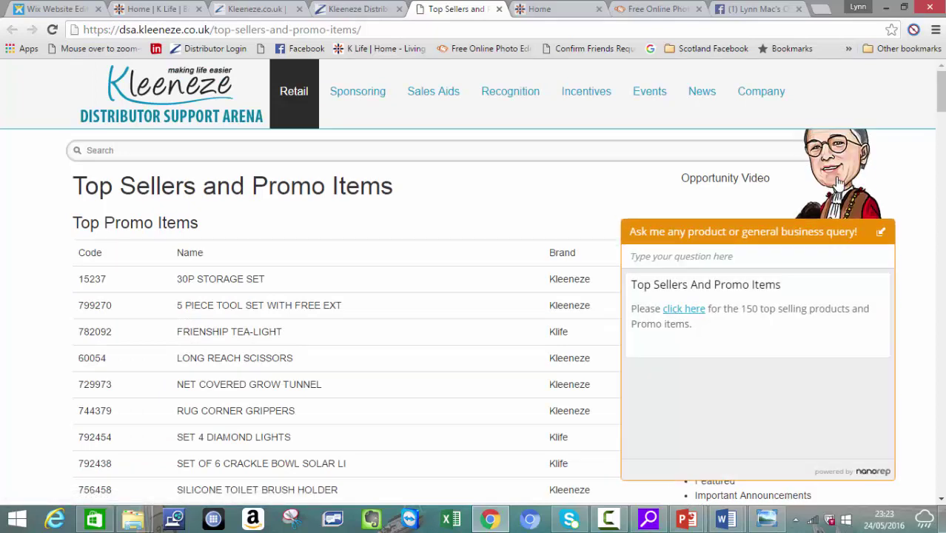
Step: Review the Top Sellers and Promo Items codes, then return to the Distributor Services tab
{"action": "left_click", "coordinate": [839, 183]}
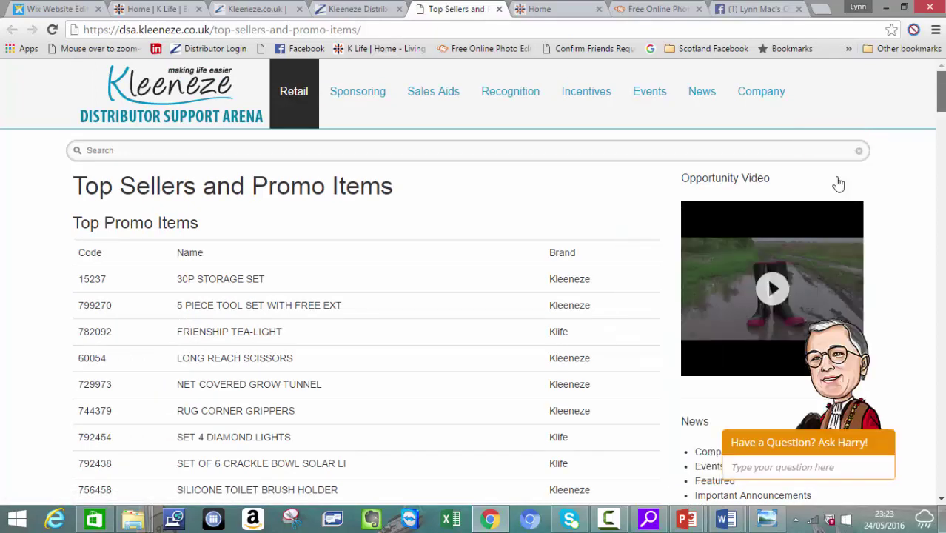
{"action": "scroll", "coordinate": [839, 183], "scroll_direction": "down", "scroll_amount": 1}
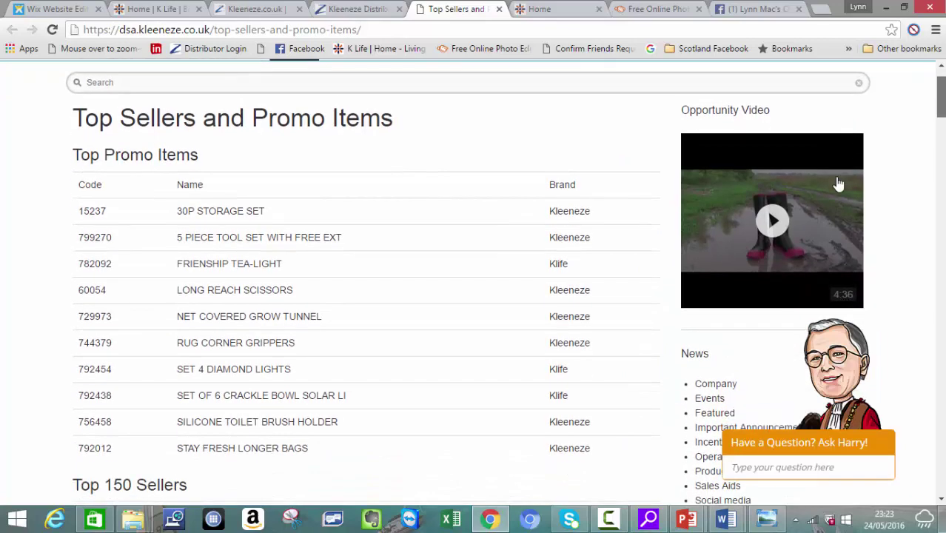
{"action": "scroll", "coordinate": [839, 184], "scroll_direction": "down", "scroll_amount": 1}
{"action": "scroll", "coordinate": [839, 184], "scroll_direction": "down", "scroll_amount": 1}
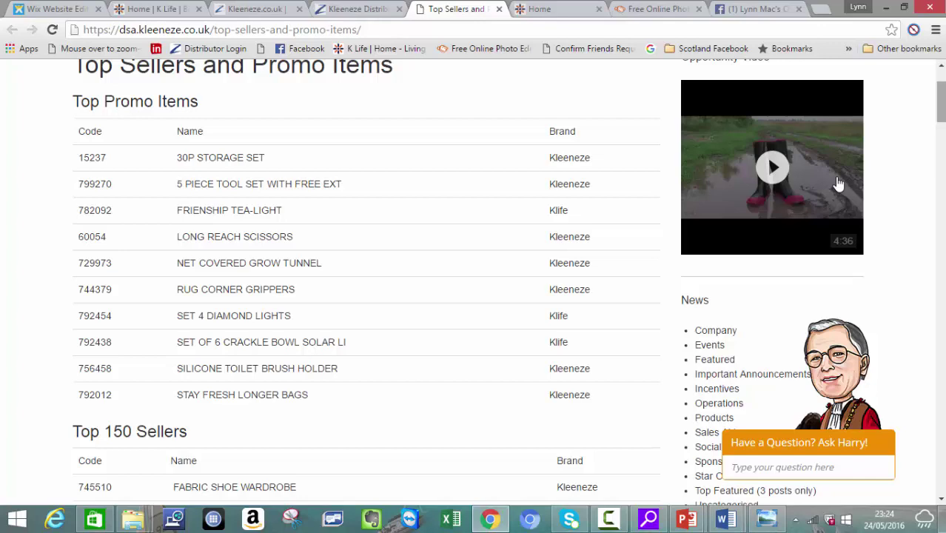
{"action": "scroll", "coordinate": [839, 184], "scroll_direction": "down", "scroll_amount": 1}
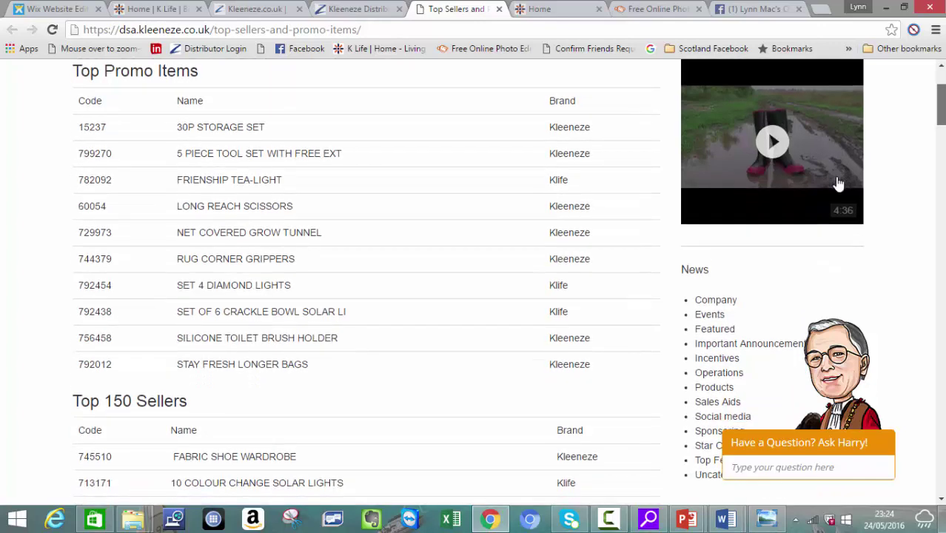
{"action": "scroll", "coordinate": [839, 183], "scroll_direction": "down", "scroll_amount": 5}
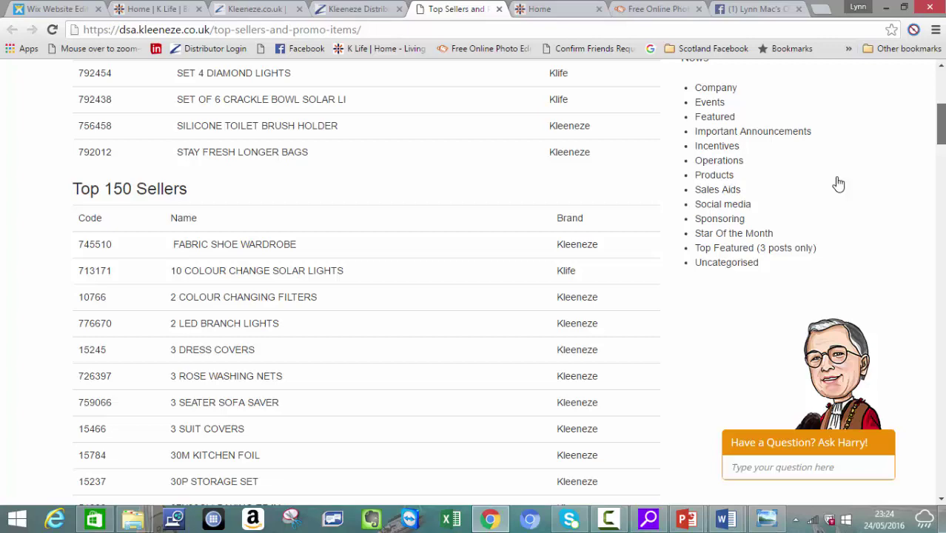
{"action": "scroll", "coordinate": [839, 184], "scroll_direction": "down", "scroll_amount": 2}
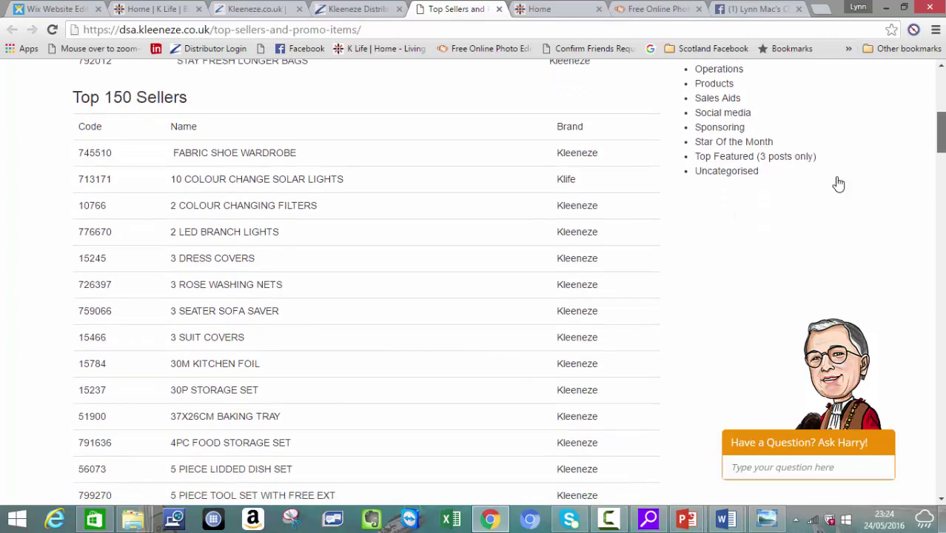
{"action": "scroll", "coordinate": [838, 184], "scroll_direction": "down", "scroll_amount": 2}
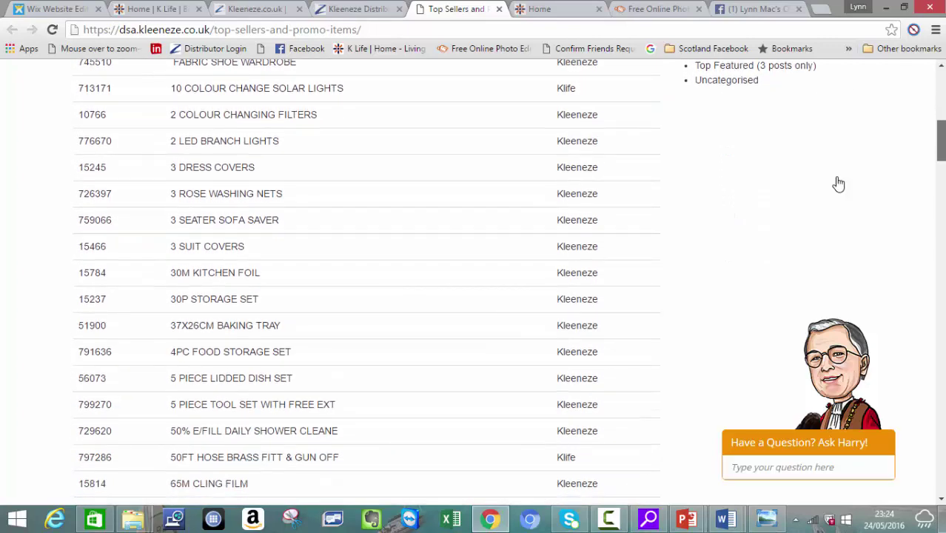
{"action": "scroll", "coordinate": [838, 184], "scroll_direction": "down", "scroll_amount": 3}
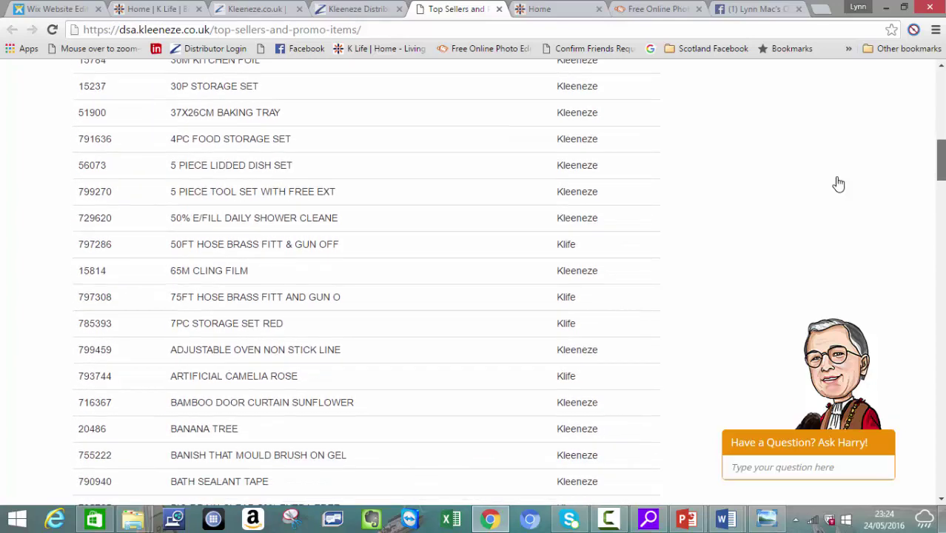
{"action": "scroll", "coordinate": [838, 184], "scroll_direction": "up", "scroll_amount": 4}
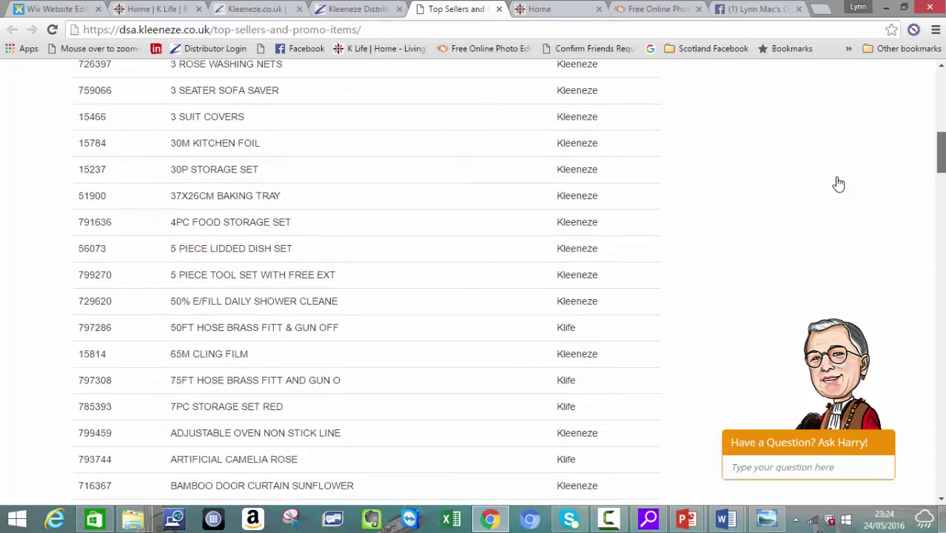
{"action": "scroll", "coordinate": [838, 183], "scroll_direction": "up", "scroll_amount": 4}
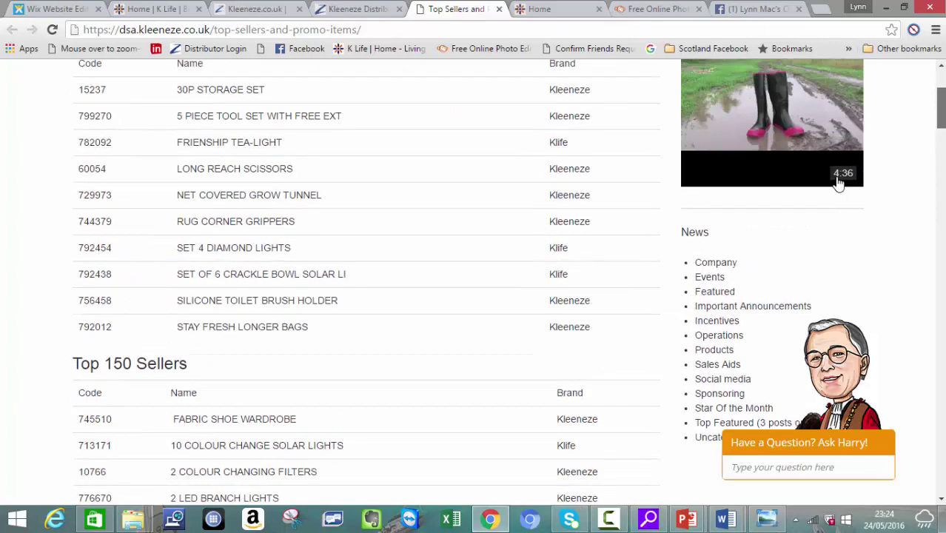
{"action": "scroll", "coordinate": [839, 184], "scroll_direction": "up", "scroll_amount": 3}
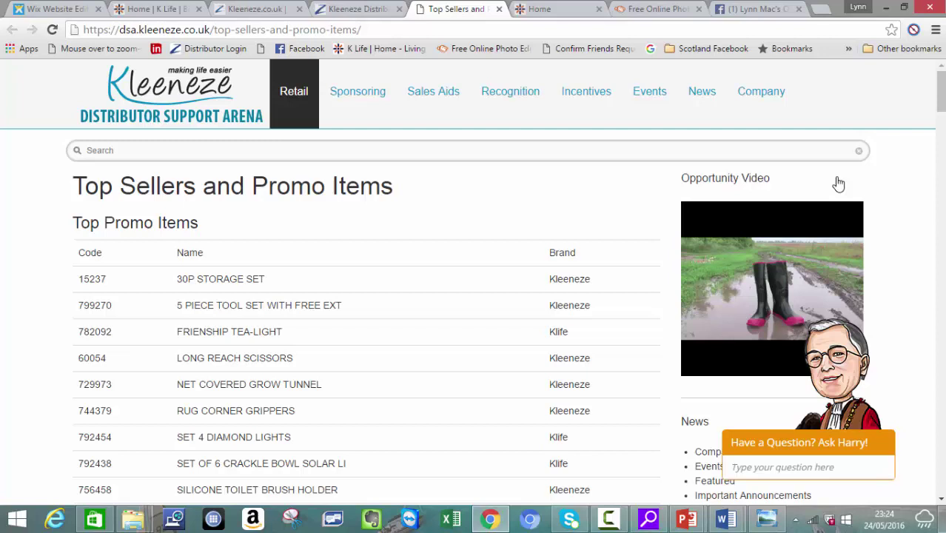
{"action": "key", "text": "ctrl+shift+Tab"}
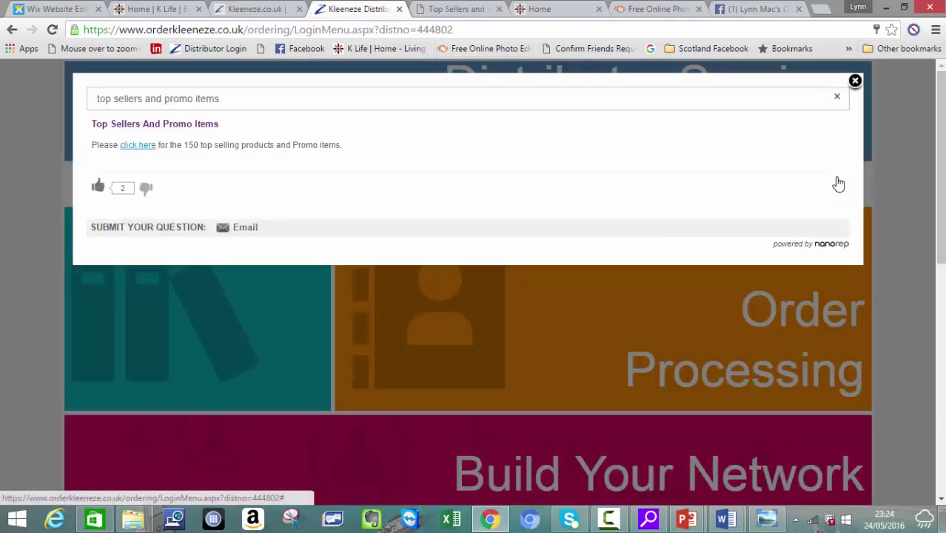
Step: Close the top-sellers answer and open the Internet Specials ordering catalogue in a new tab
{"action": "left_click", "coordinate": [839, 184]}
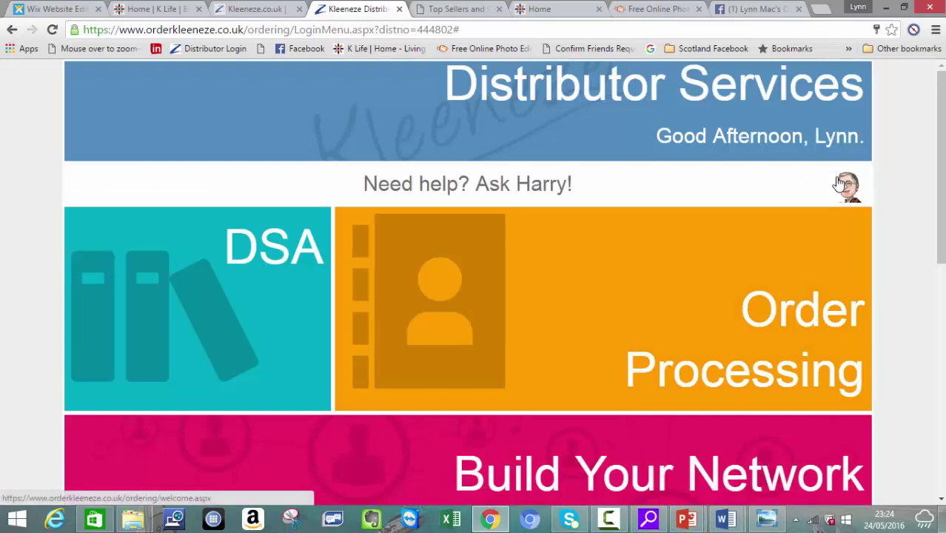
{"action": "key", "text": "Return"}
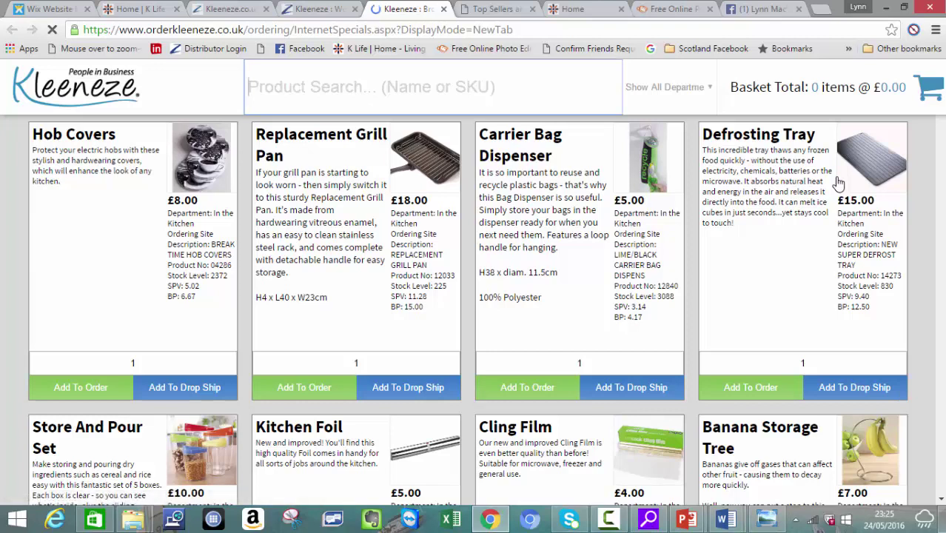
Step: Search the catalogue for 'storage set', then replace the search with 'keepsake box'
{"action": "type", "text": "stora"}
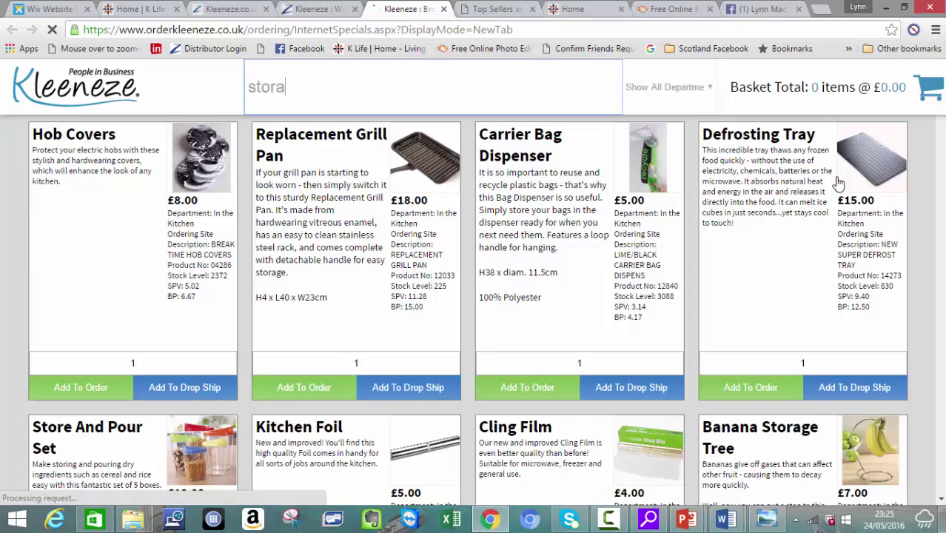
{"action": "type", "text": "ge set"}
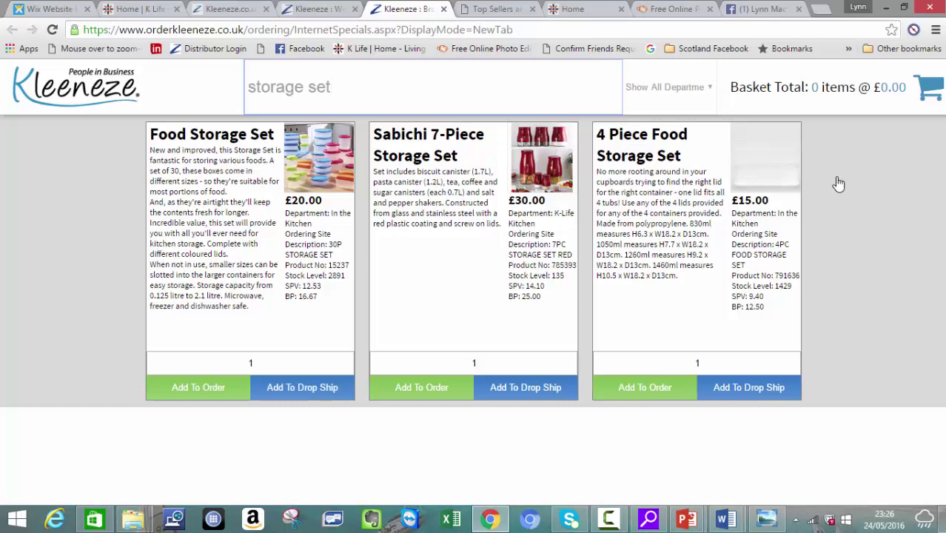
{"action": "key", "text": "shift+Left"}
{"action": "key", "text": "shift+Left"}
{"action": "key", "text": "shift+Left"}
{"action": "key", "text": "shift+Left"}
{"action": "key", "text": "shift+Left"}
{"action": "key", "text": "shift+Left"}
{"action": "key", "text": "shift+Left"}
{"action": "key", "text": "shift+Left"}
{"action": "key", "text": "shift+Left"}
{"action": "key", "text": "shift+Left"}
{"action": "key", "text": "shift+Left"}
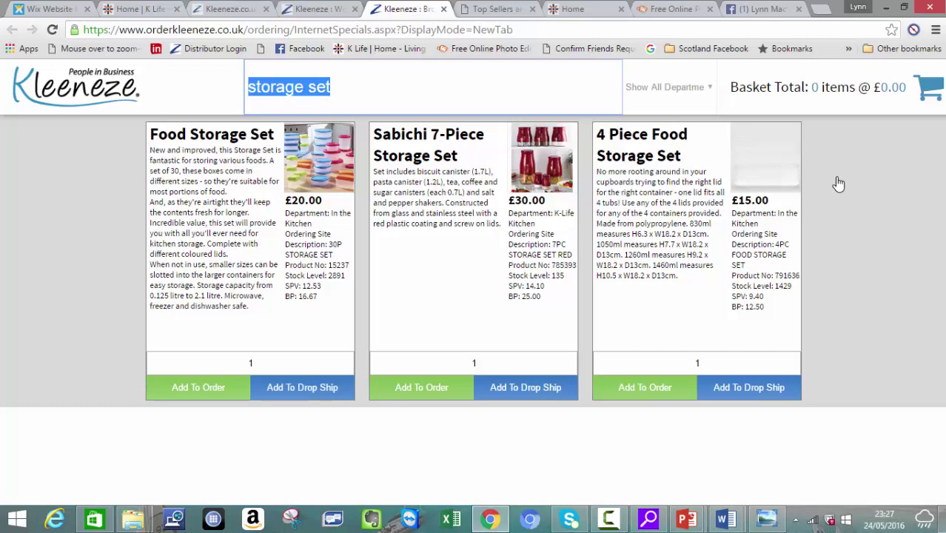
{"action": "type", "text": "keepsake"}
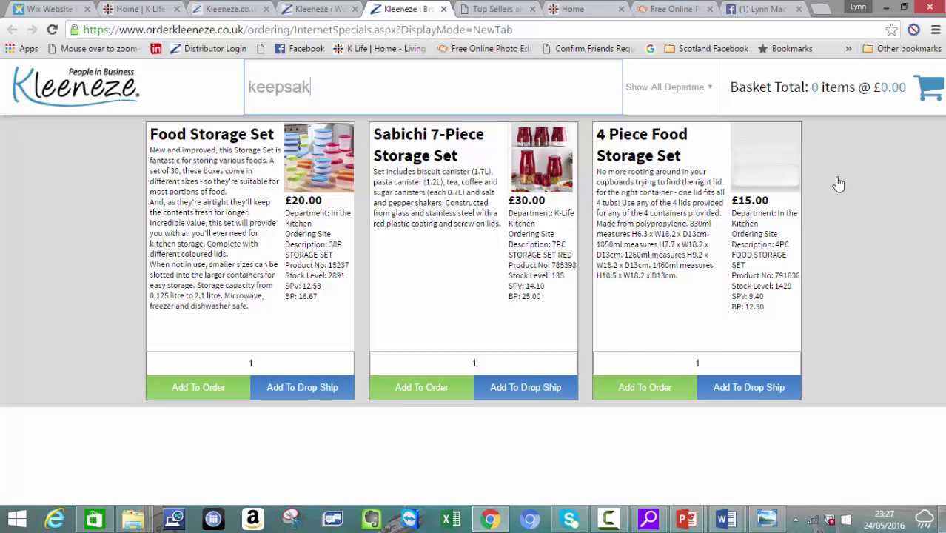
{"action": "type", "text": " box"}
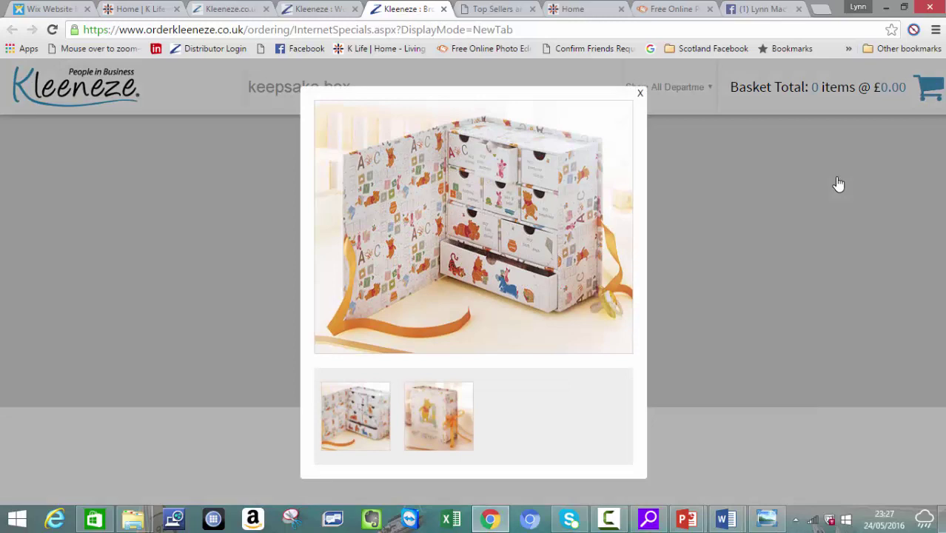
Step: Save the first keepsake box photo to photos for facebook as 'winnie the poo keepsake 1'
{"action": "right_click", "coordinate": [495, 202]}
{"action": "left_click", "coordinate": [548, 230]}
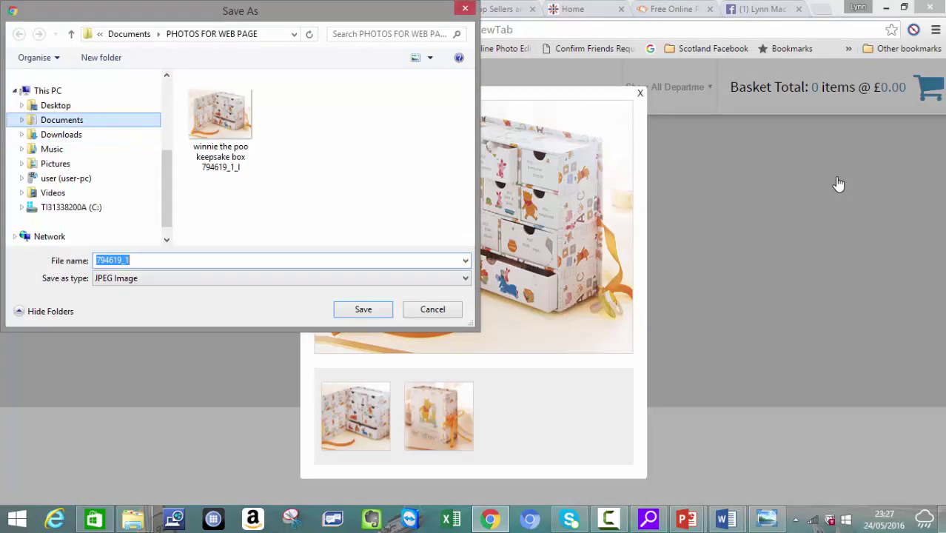
{"action": "left_click", "coordinate": [62, 120]}
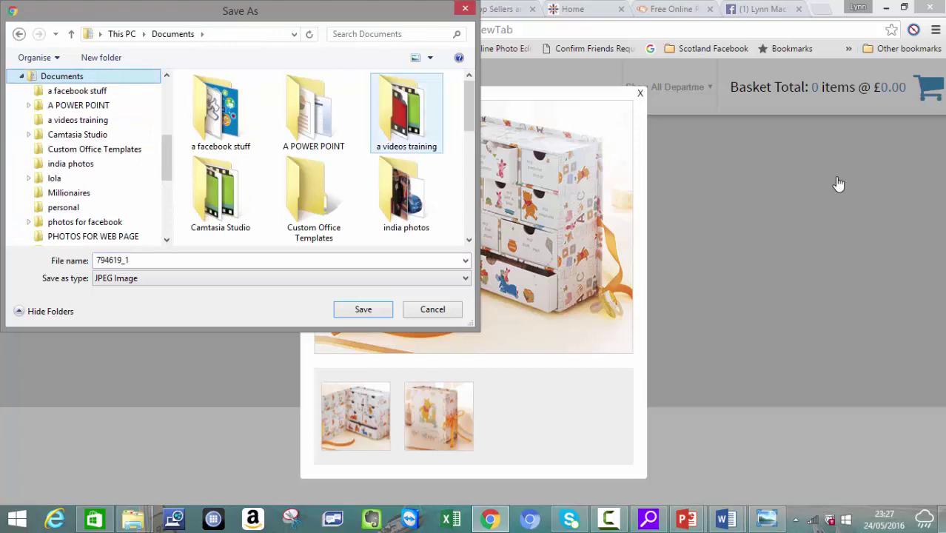
{"action": "scroll", "coordinate": [333, 157], "scroll_direction": "down", "scroll_amount": 3}
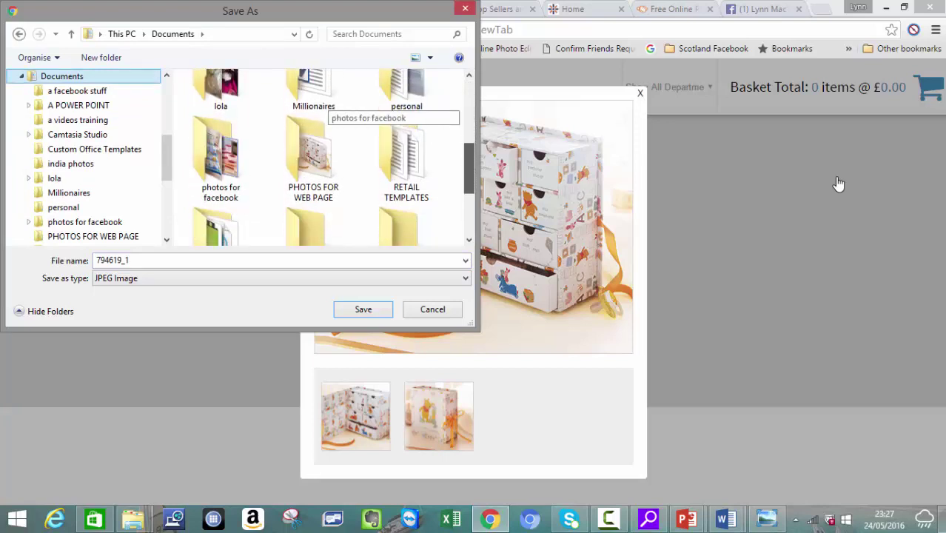
{"action": "key", "text": "Left"}
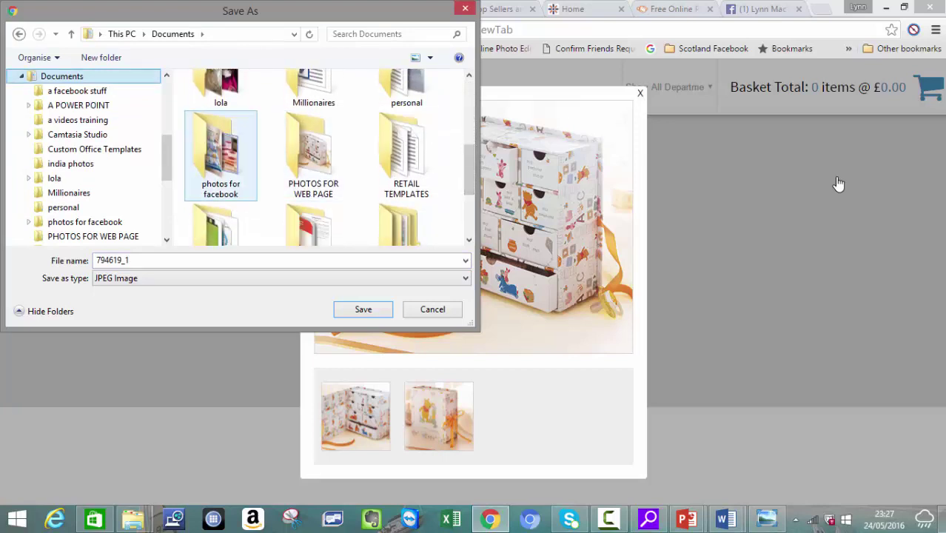
{"action": "key", "text": "Return"}
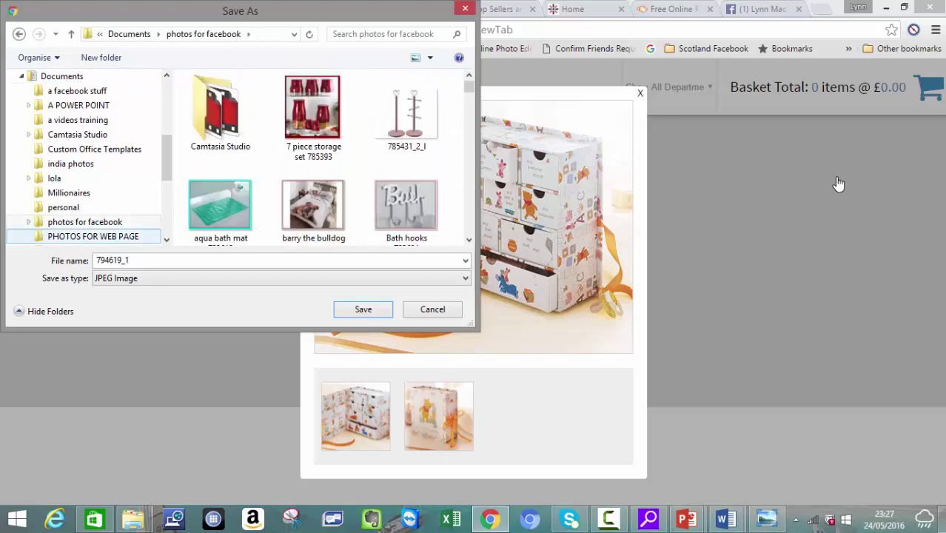
{"action": "key", "text": "Tab"}
{"action": "key", "text": "Home"}
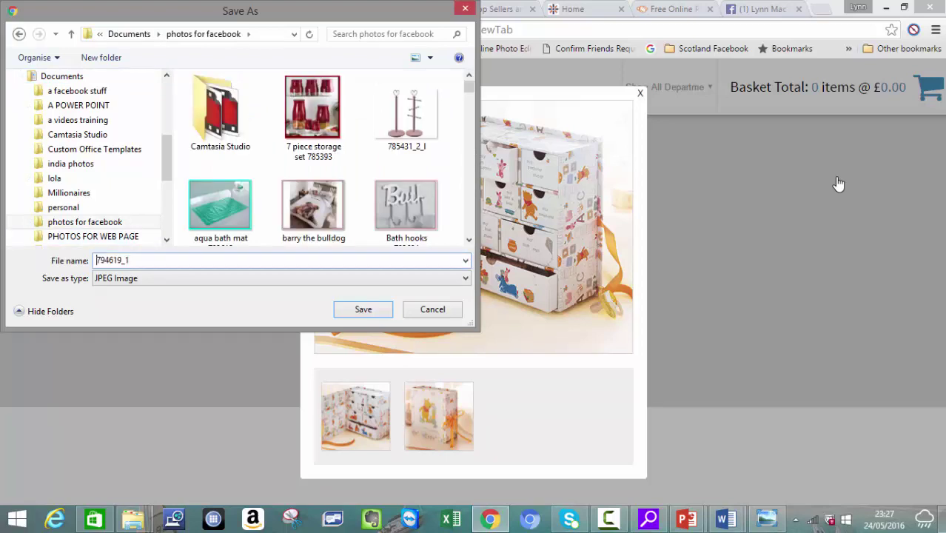
{"action": "type", "text": "winnie he"}
{"action": "key", "text": "BackSpace"}
{"action": "key", "text": "BackSpace"}
{"action": "type", "text": "the poo keepsa"}
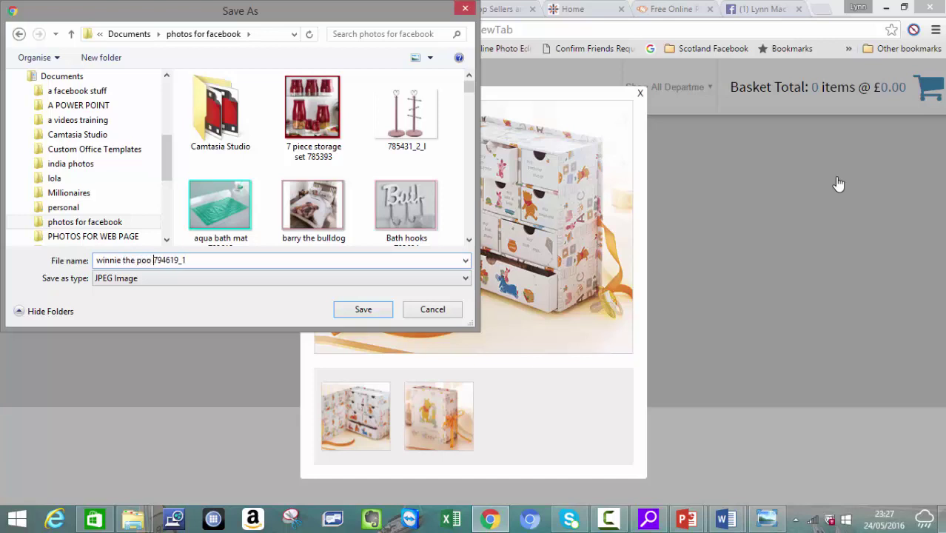
{"action": "type", "text": "ke 1"}
{"action": "key", "text": "Return"}
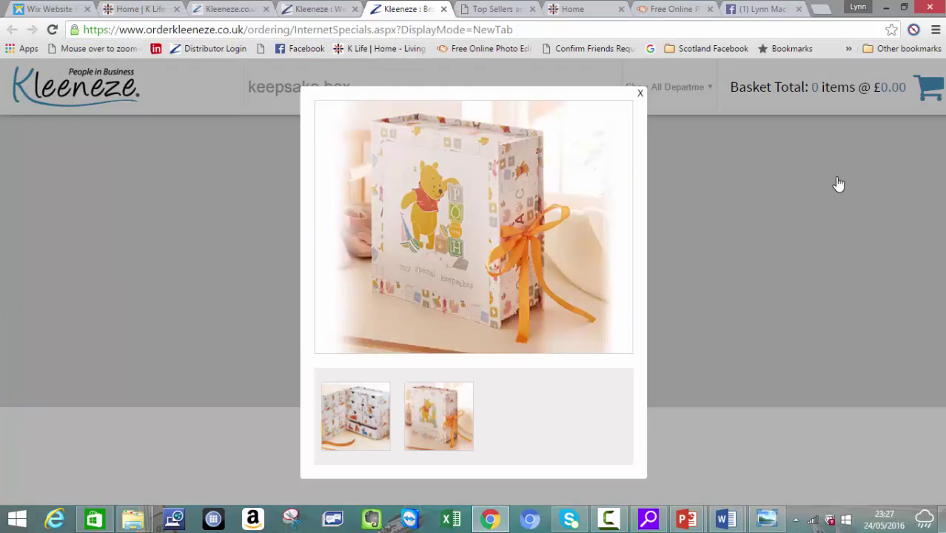
Step: Save the second photo as 'winnie the poo keepsake 2' and close the enlarged view
{"action": "right_click", "coordinate": [485, 237]}
{"action": "left_click", "coordinate": [518, 262]}
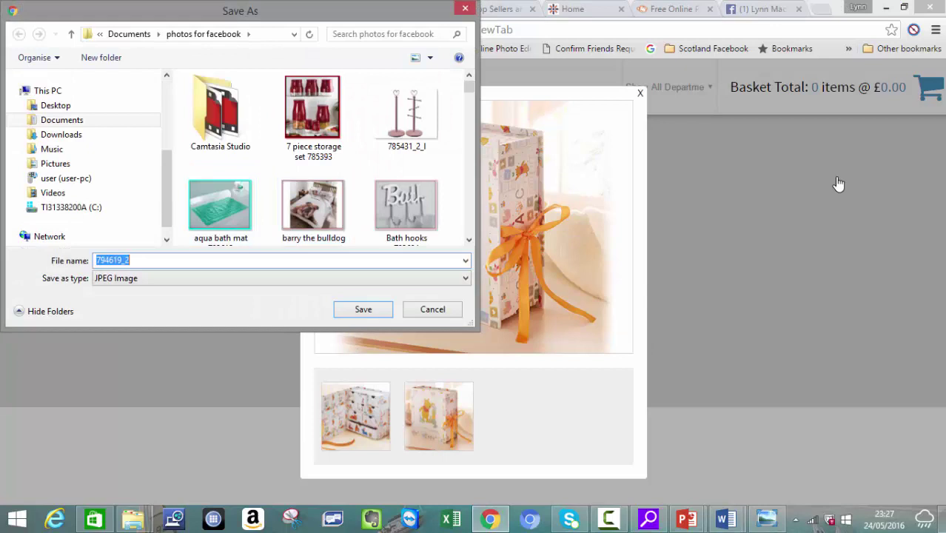
{"action": "key", "text": "Home"}
{"action": "type", "text": "winnie the p"}
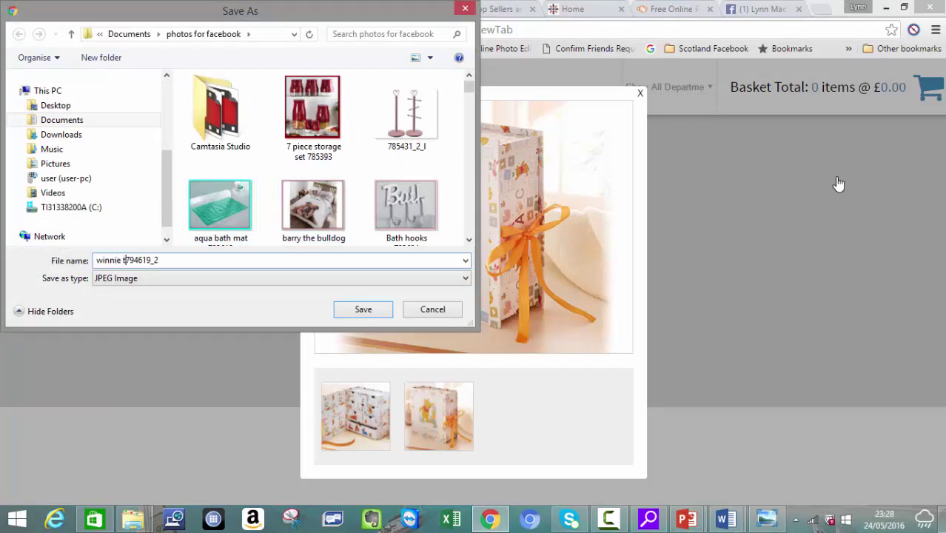
{"action": "type", "text": "oo keepsake "}
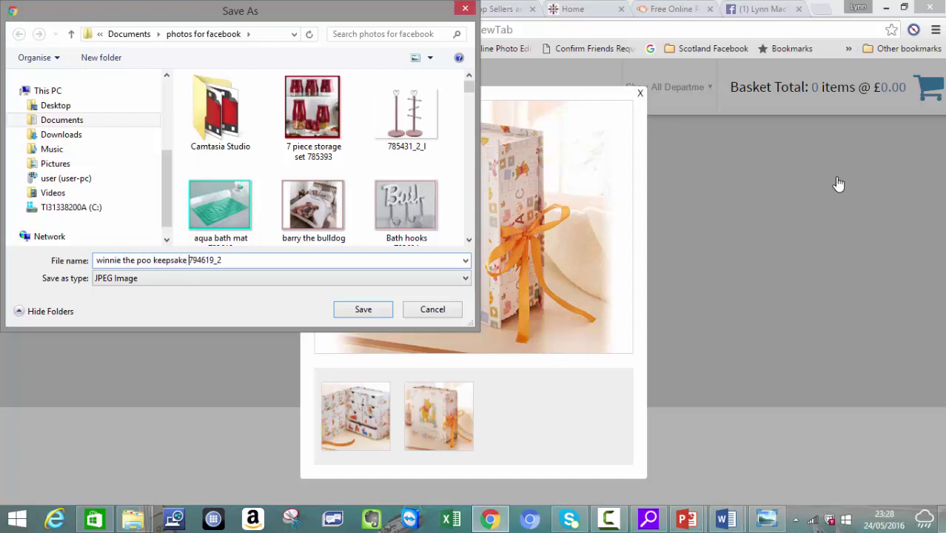
{"action": "type", "text": "2"}
{"action": "key", "text": "Return"}
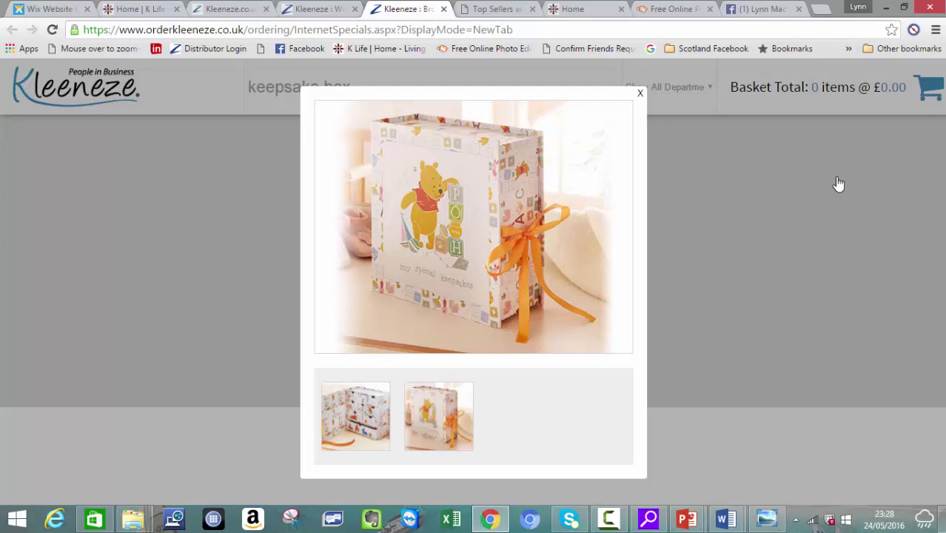
{"action": "left_click", "coordinate": [839, 184]}
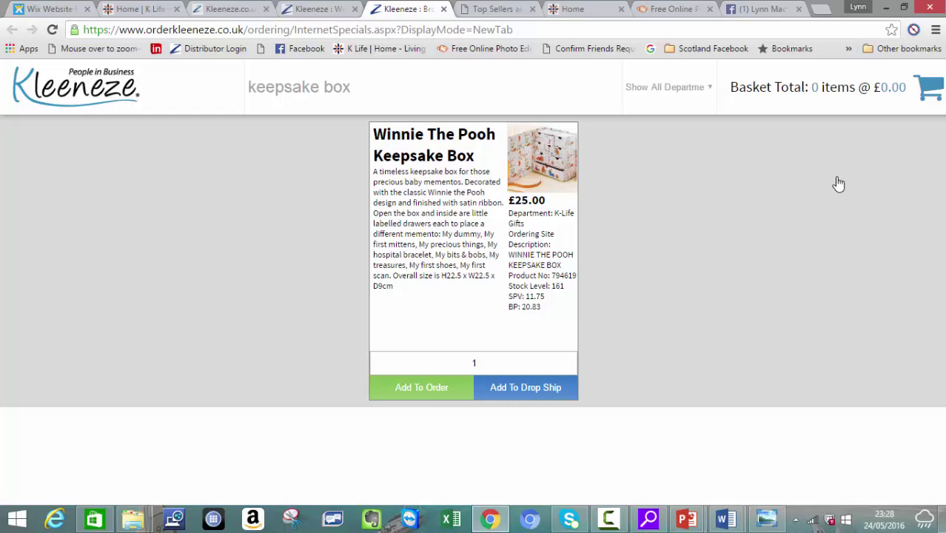
Step: Copy the 'Winnie The Pooh Keepsake Box' product title and move to the PicMonkey tab
{"action": "mouse_move", "coordinate": [475, 155]}
{"action": "left_mouse_down"}
{"action": "mouse_move", "coordinate": [399, 155]}
{"action": "mouse_move", "coordinate": [373, 134]}
{"action": "mouse_move", "coordinate": [388, 134]}
{"action": "mouse_move", "coordinate": [373, 134]}
{"action": "left_mouse_up"}
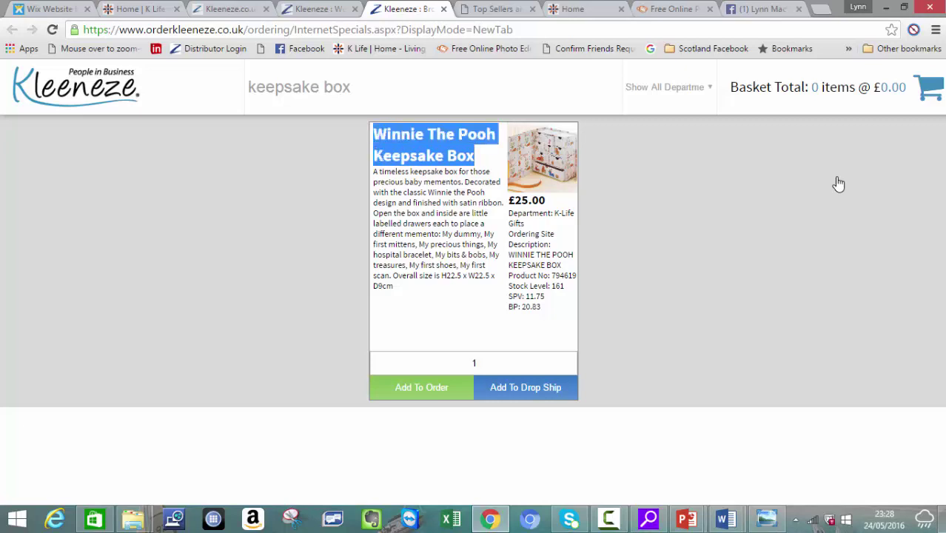
{"action": "right_click", "coordinate": [374, 141]}
{"action": "left_click", "coordinate": [402, 150]}
{"action": "key", "text": "Menu"}
{"action": "key", "text": "Down"}
{"action": "key", "text": "Return"}
{"action": "key", "text": "ctrl+8"}
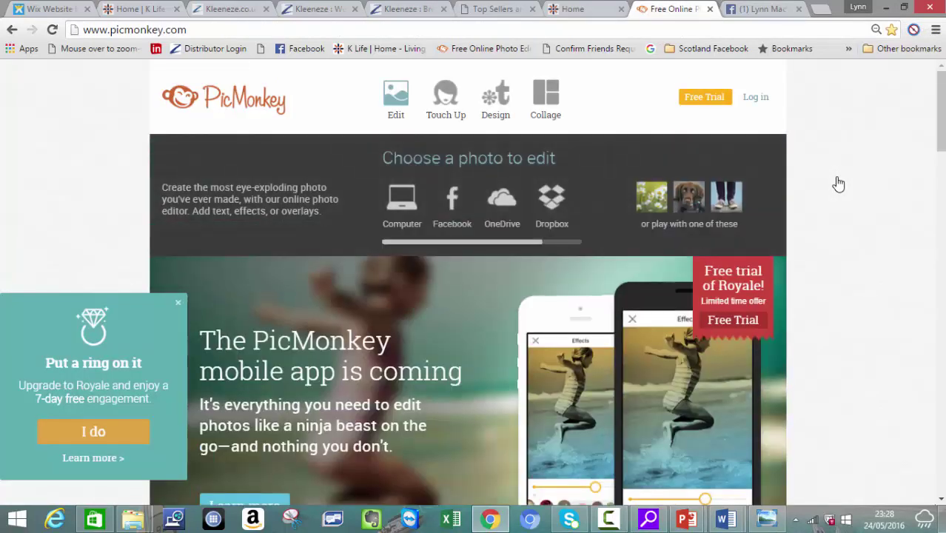
Step: Open 'winnie the poo keepsake 1' from Documents > photos for facebook in PicMonkey's editor
{"action": "key", "text": "ctrl+o"}
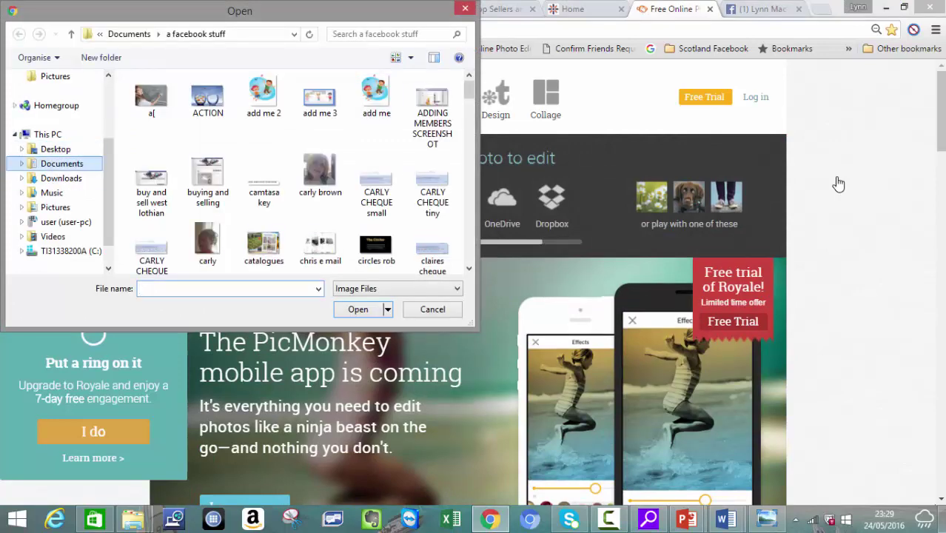
{"action": "key", "text": "alt+Up"}
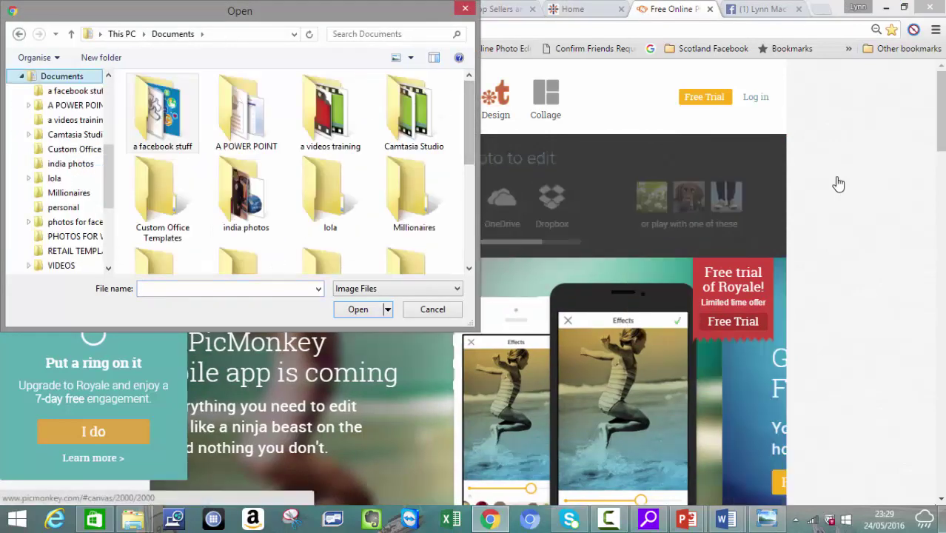
{"action": "key", "text": "Down"}
{"action": "key", "text": "Down"}
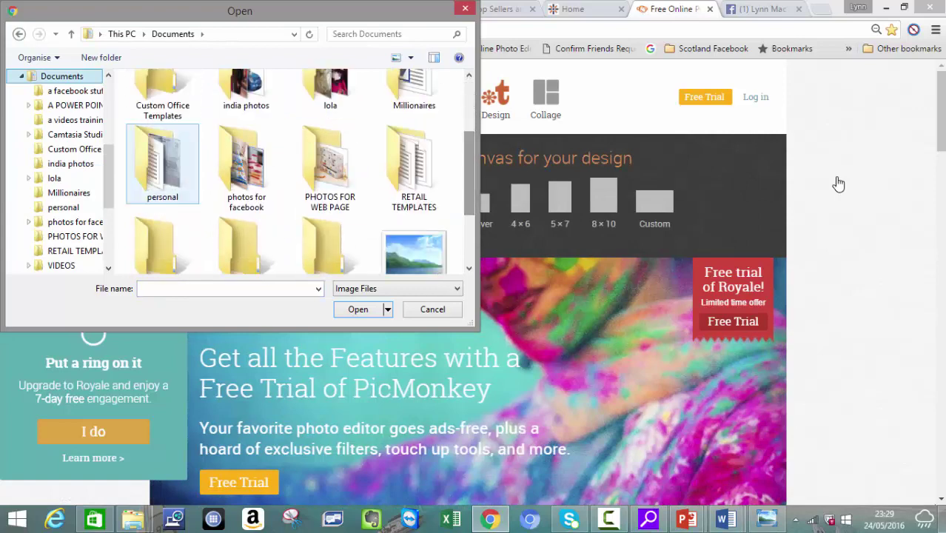
{"action": "key", "text": "Right"}
{"action": "key", "text": "Return"}
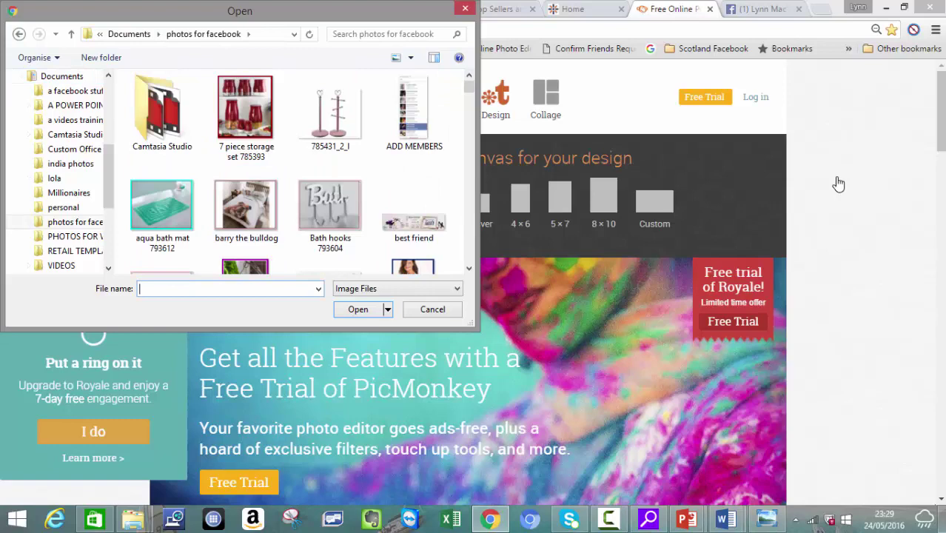
{"action": "type", "text": "wi"}
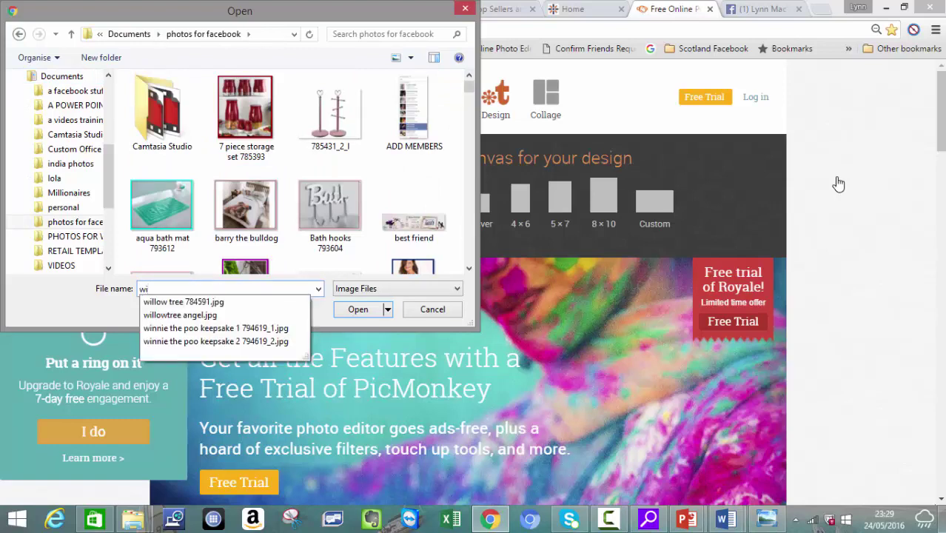
{"action": "key", "text": "Down"}
{"action": "key", "text": "Down"}
{"action": "key", "text": "Down"}
{"action": "key", "text": "Return"}
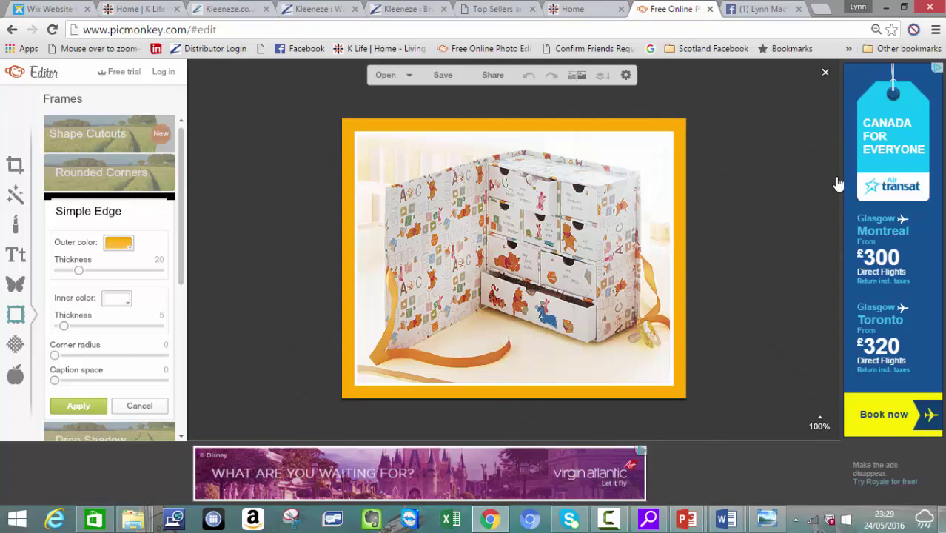
Step: Apply the Simple Edge frame with outer thickness 2 and inner colour 000000, then save it
{"action": "key", "text": "Left"}
{"action": "key", "text": "Left"}
{"action": "key", "text": "Left"}
{"action": "key", "text": "Left"}
{"action": "key", "text": "Left"}
{"action": "key", "text": "Left"}
{"action": "key", "text": "Left"}
{"action": "key", "text": "Left"}
{"action": "key", "text": "Left"}
{"action": "key", "text": "Left"}
{"action": "key", "text": "Left"}
{"action": "key", "text": "Left"}
{"action": "key", "text": "Left"}
{"action": "key", "text": "Left"}
{"action": "key", "text": "Left"}
{"action": "key", "text": "Left"}
{"action": "key", "text": "Left"}
{"action": "key", "text": "Left"}
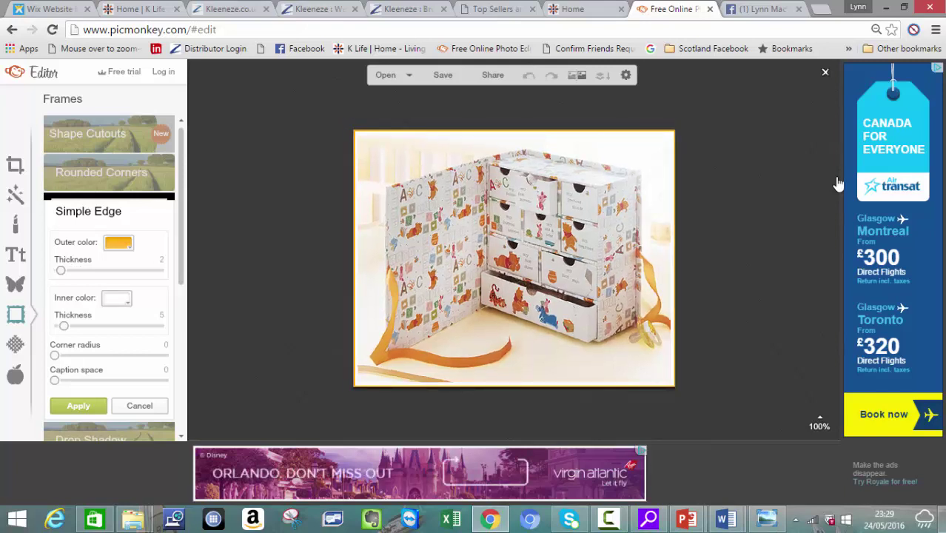
{"action": "key", "text": "Tab"}
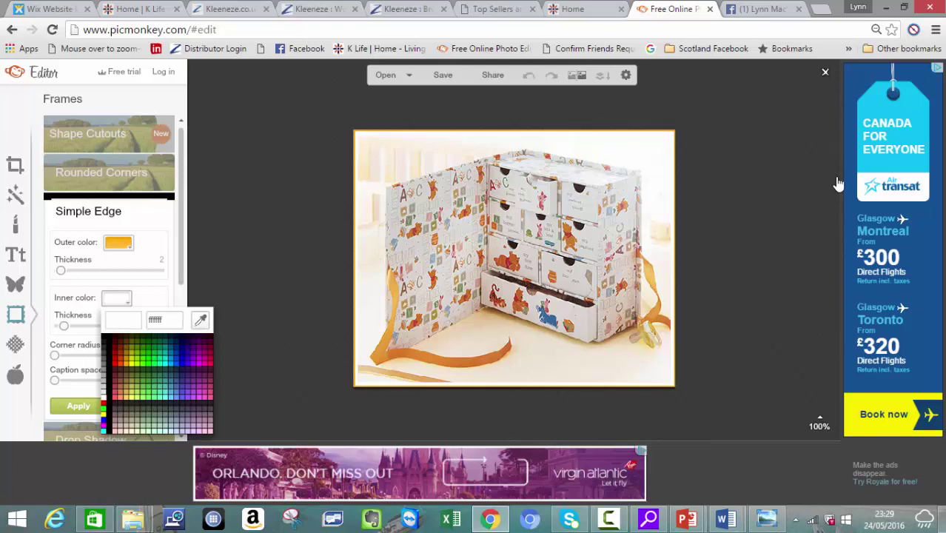
{"action": "type", "text": "000000"}
{"action": "key", "text": "Return"}
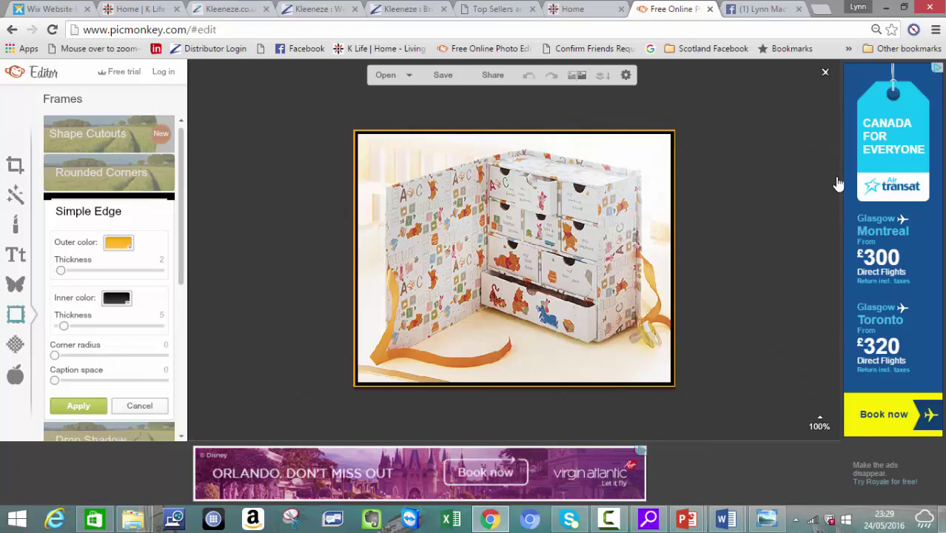
{"action": "key", "text": "Return"}
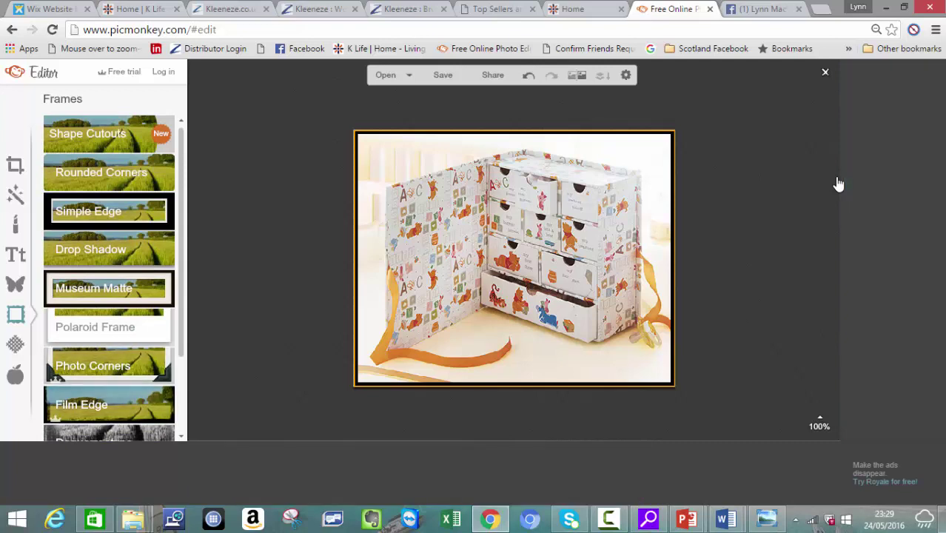
{"action": "key", "text": "ctrl+s"}
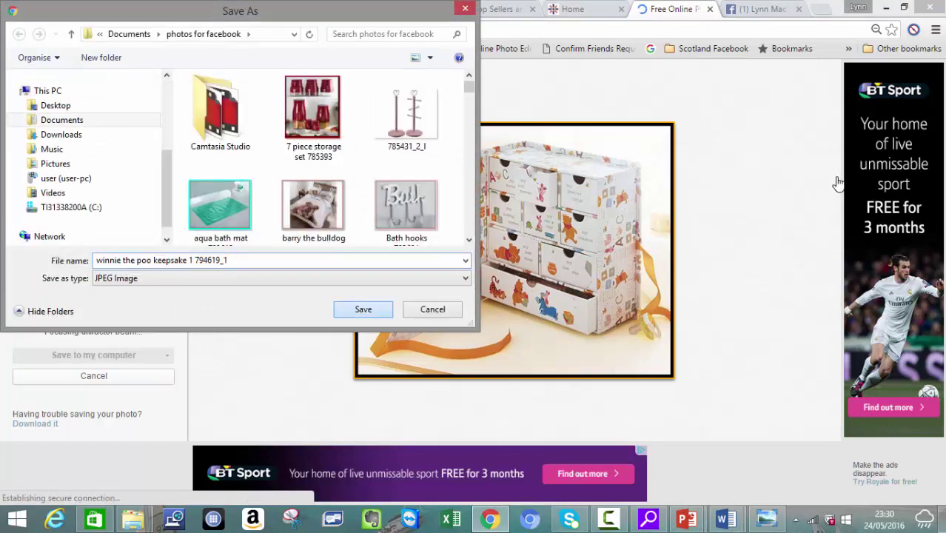
Step: Save the framed photo under the original keepsake file name, replacing the existing file
{"action": "key", "text": "Return"}
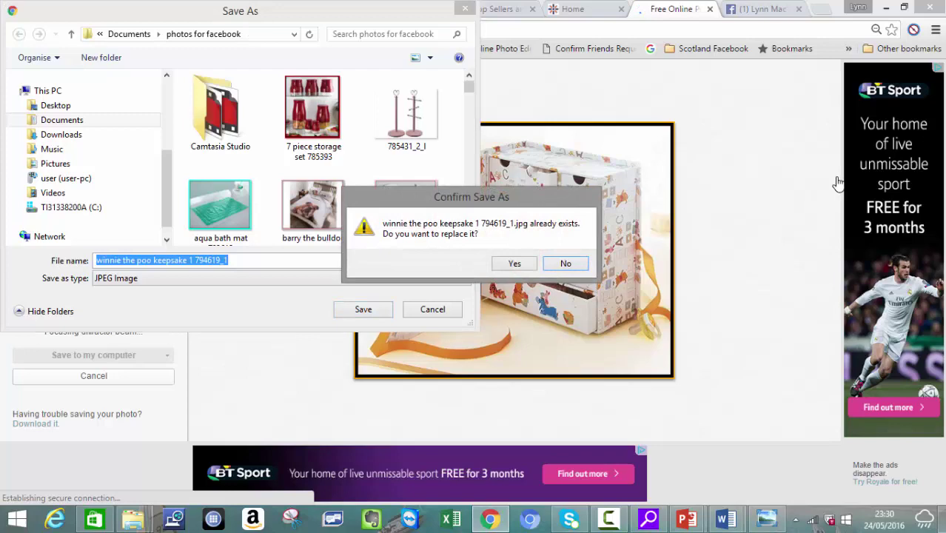
{"action": "key", "text": "Left"}
{"action": "key", "text": "Return"}
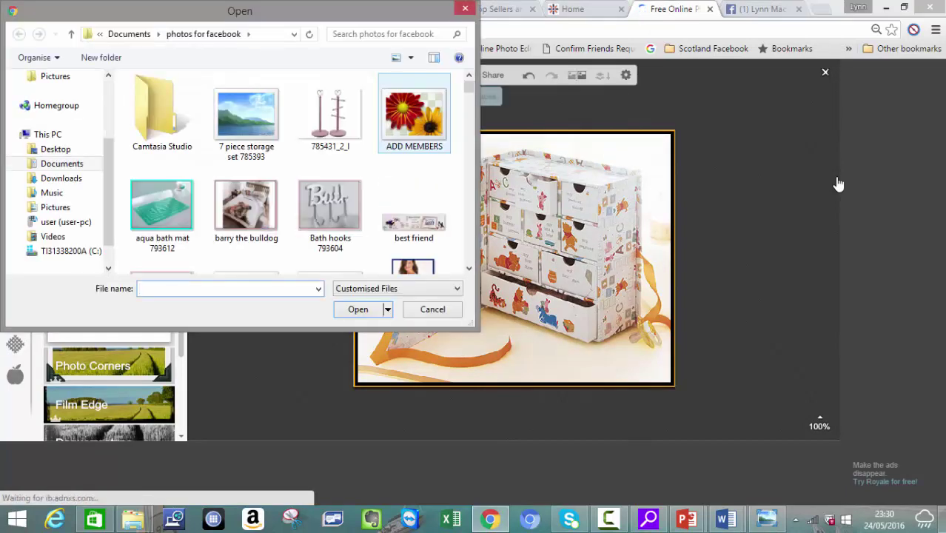
Step: Open the second Winnie the Pooh keepsake box photo in PicMonkey
{"action": "type", "text": "win"}
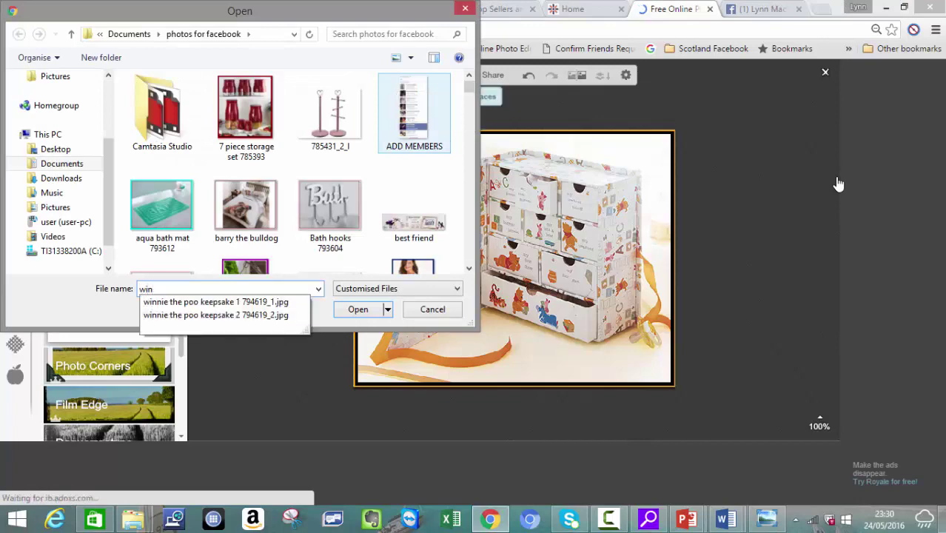
{"action": "key", "text": "Down"}
{"action": "key", "text": "Down"}
{"action": "key", "text": "Return"}
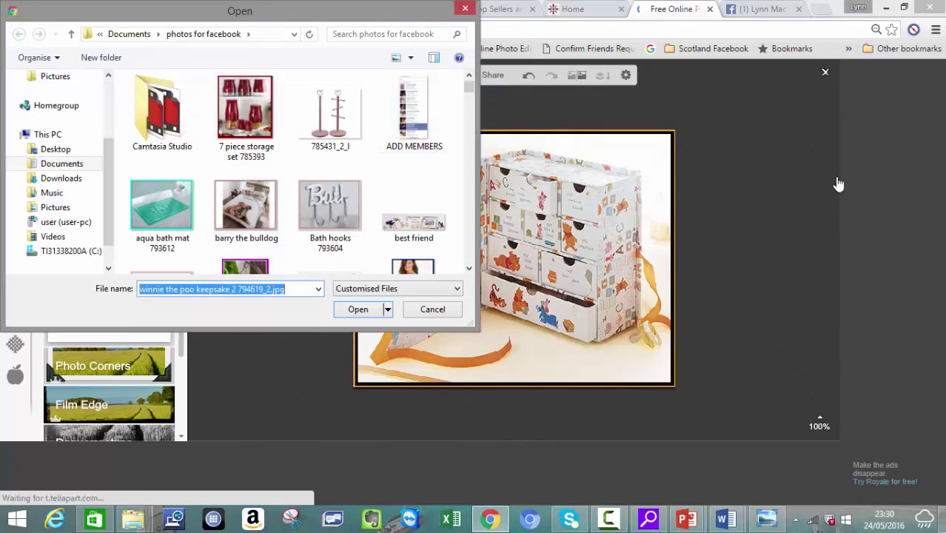
{"action": "key", "text": "Return"}
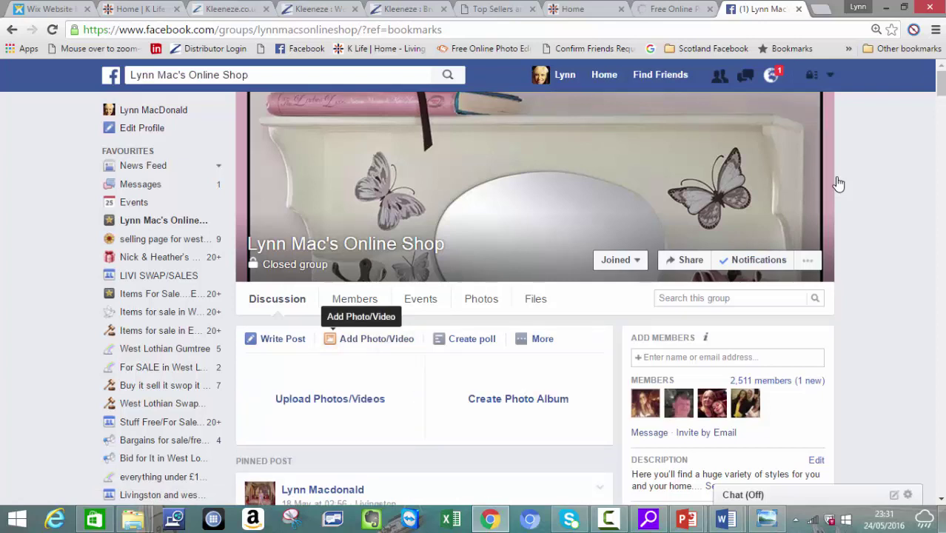
Step: Attach the keepsake 1 and keepsake 2 photos to a new post in the shop group
{"action": "left_click", "coordinate": [331, 398]}
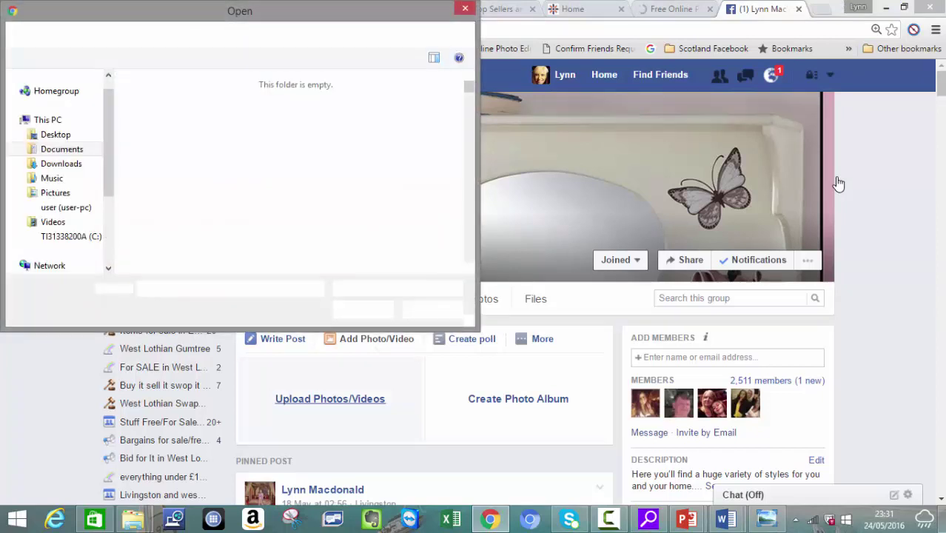
{"action": "type", "text": "wi"}
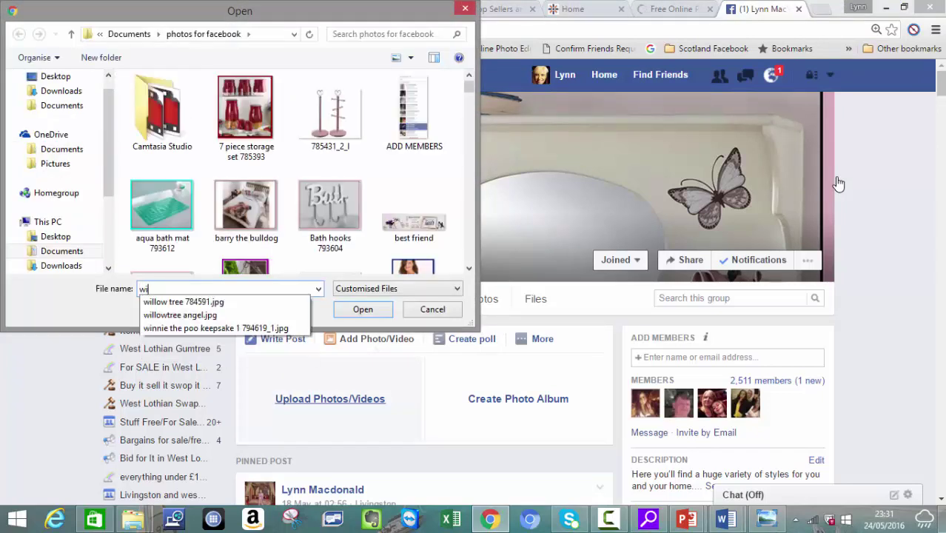
{"action": "type", "text": "nn"}
{"action": "key", "text": "Down"}
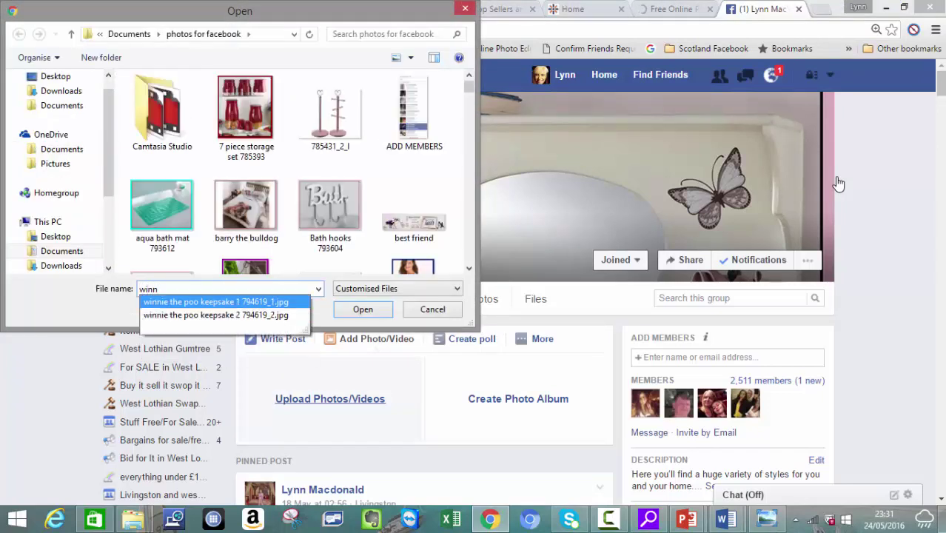
{"action": "key", "text": "Return"}
{"action": "key", "text": "Return"}
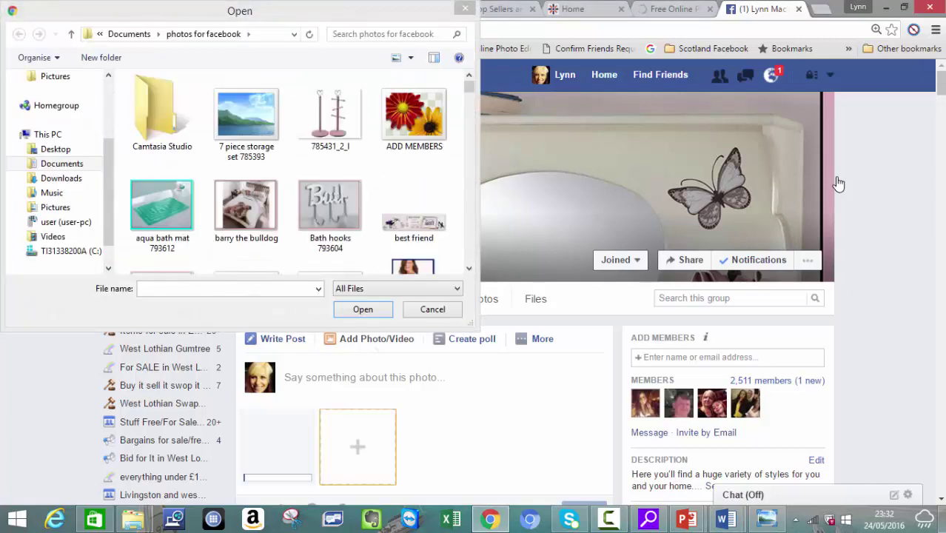
{"action": "type", "text": "winn"}
{"action": "key", "text": "Return"}
{"action": "key", "text": "Return"}
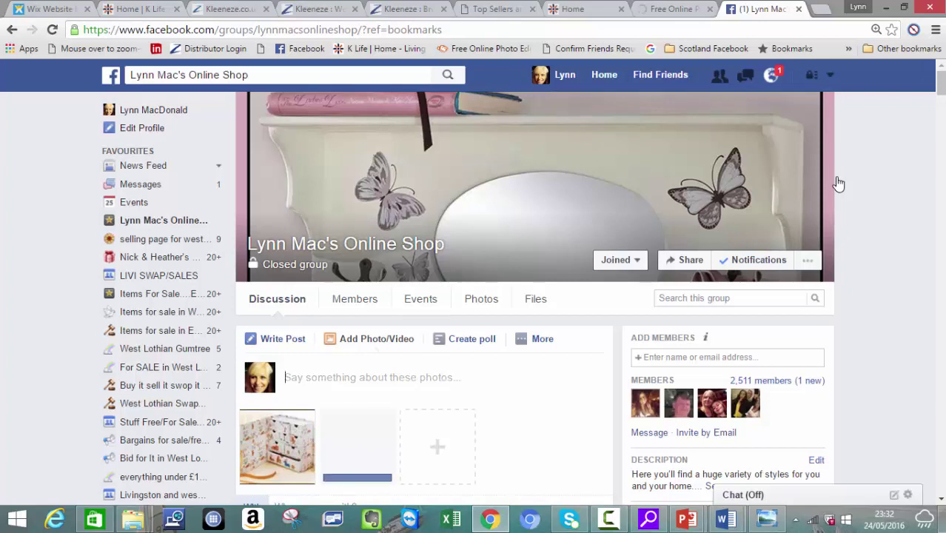
Step: Write 'I LOVE this cute', then paste the product name Winnie The Pooh Keepsake Box
{"action": "type", "text": "I LOVE "}
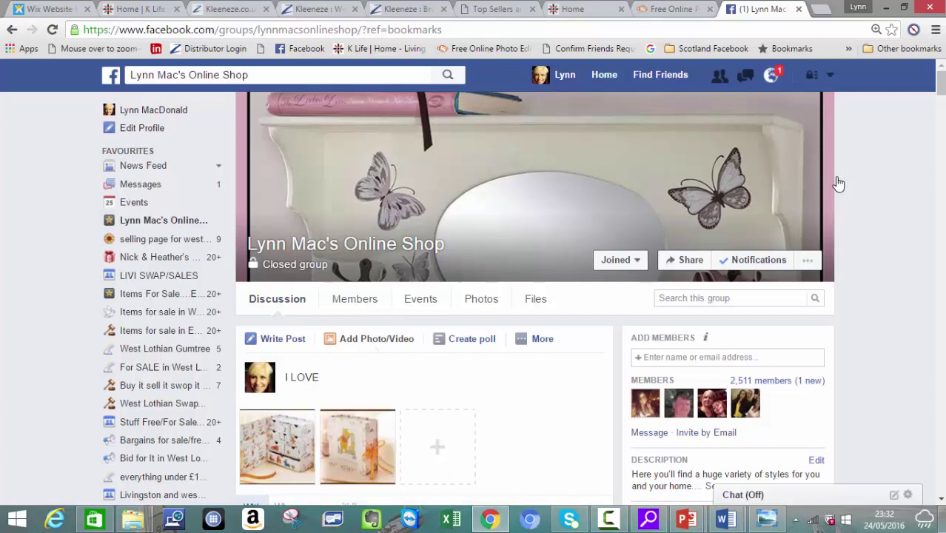
{"action": "type", "text": "this cute"}
{"action": "key", "text": "Menu"}
{"action": "key", "text": "Down"}
{"action": "key", "text": "Down"}
{"action": "key", "text": "Up"}
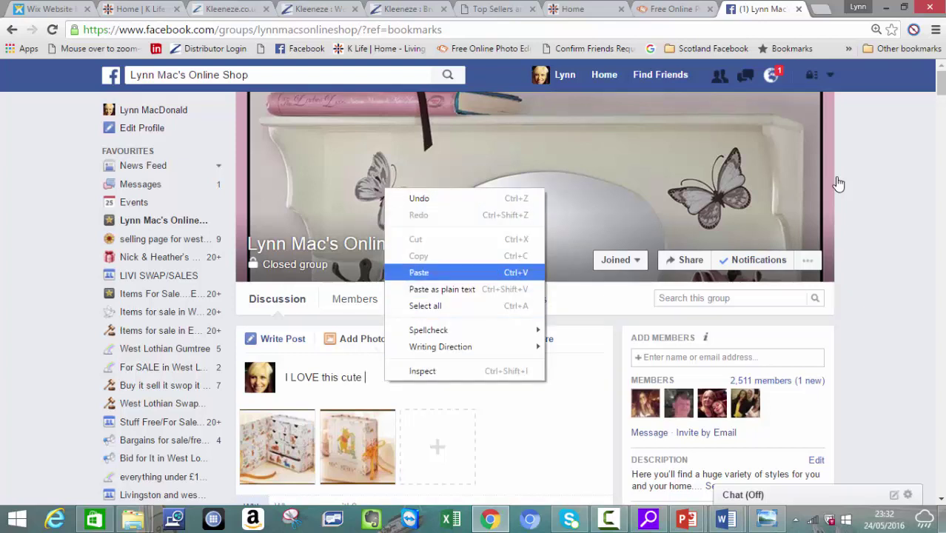
{"action": "key", "text": "Return"}
{"action": "type", "text": "-"}
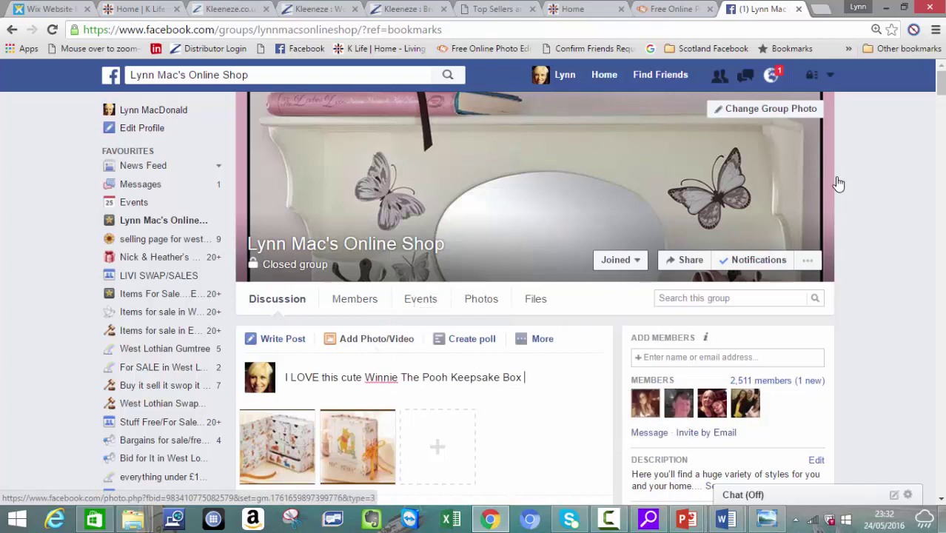
{"action": "key", "text": "Return"}
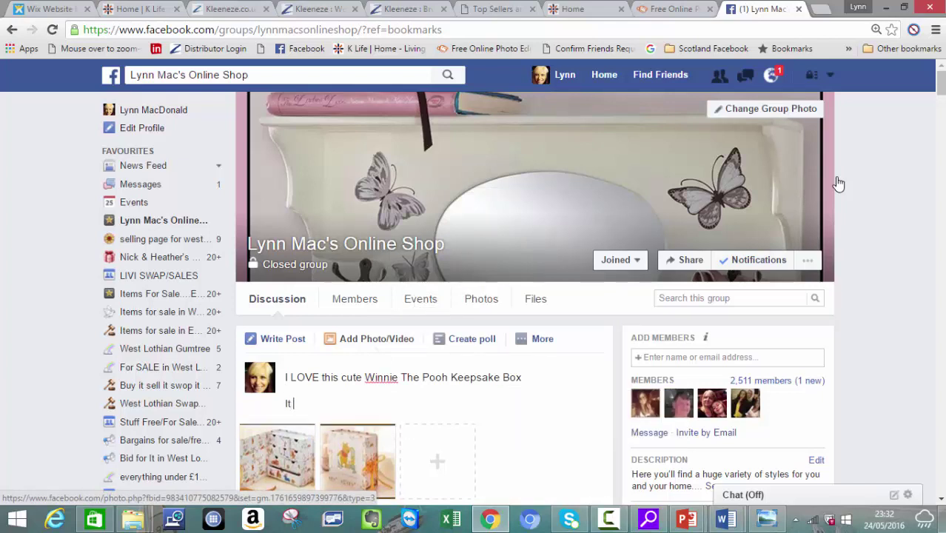
Step: Add 'It would make a perfect gift for the new addition - £25.00' and 'To order message me :D'
{"action": "type", "text": "It would make a perfect g"}
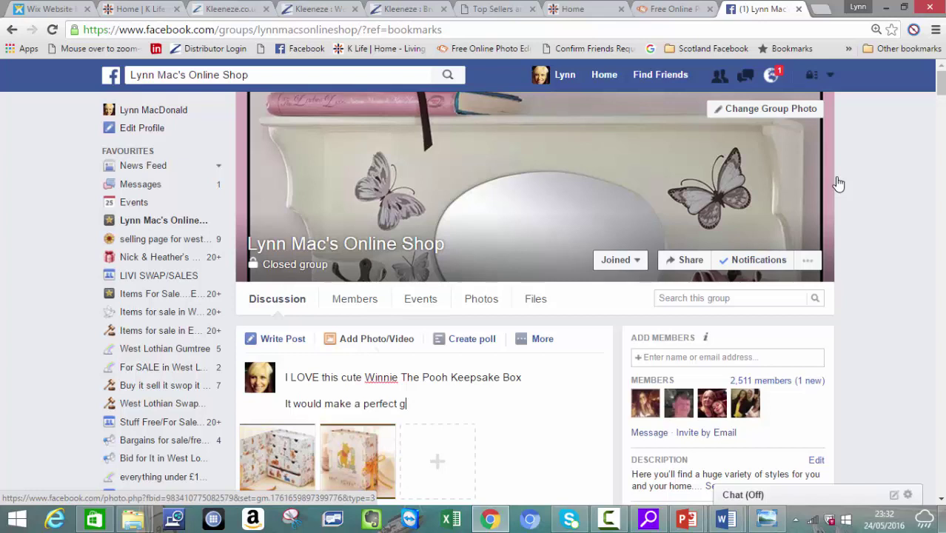
{"action": "type", "text": "ift for the new a"}
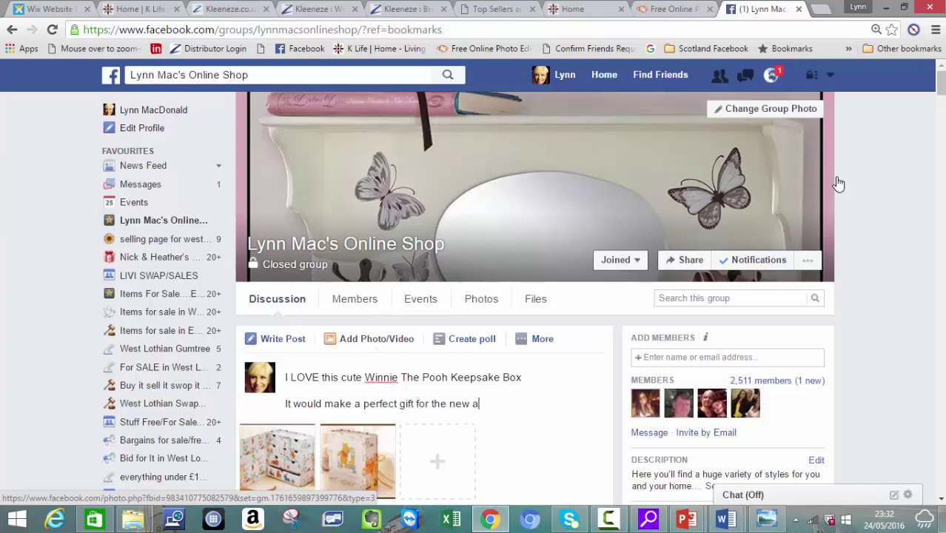
{"action": "type", "text": "ddition"}
{"action": "key", "text": "ctrl+plus"}
{"action": "type", "text": "- £25.00"}
{"action": "key", "text": "Return"}
{"action": "type", "text": "To o"}
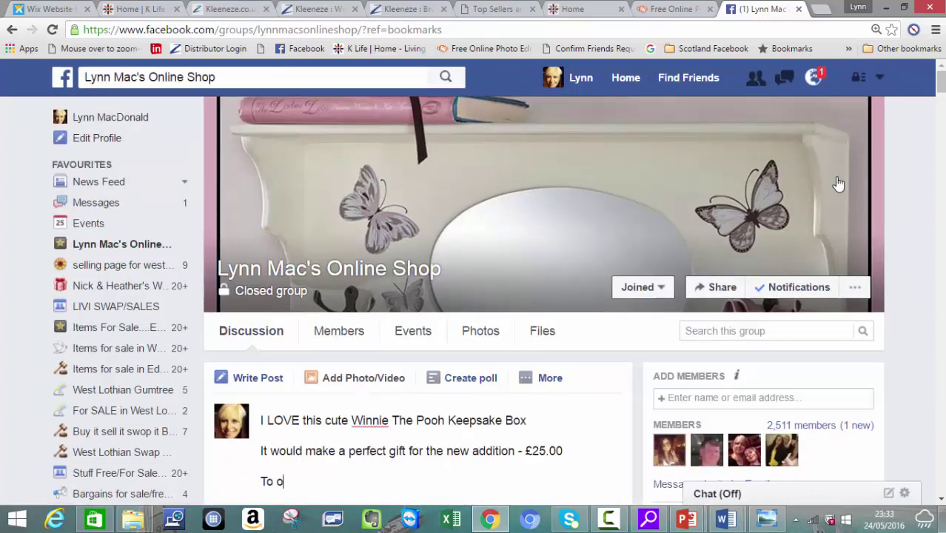
{"action": "type", "text": "rder me"}
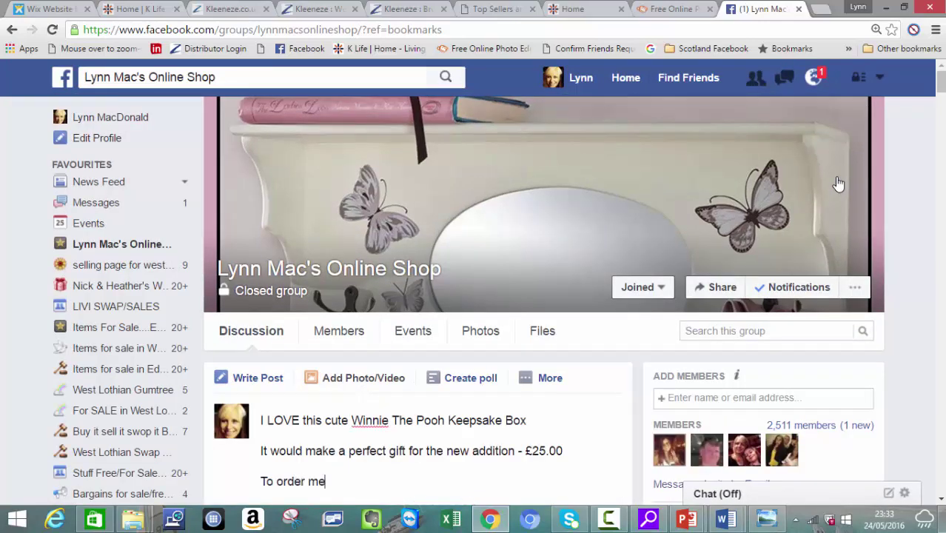
{"action": "type", "text": "ssage me :D"}
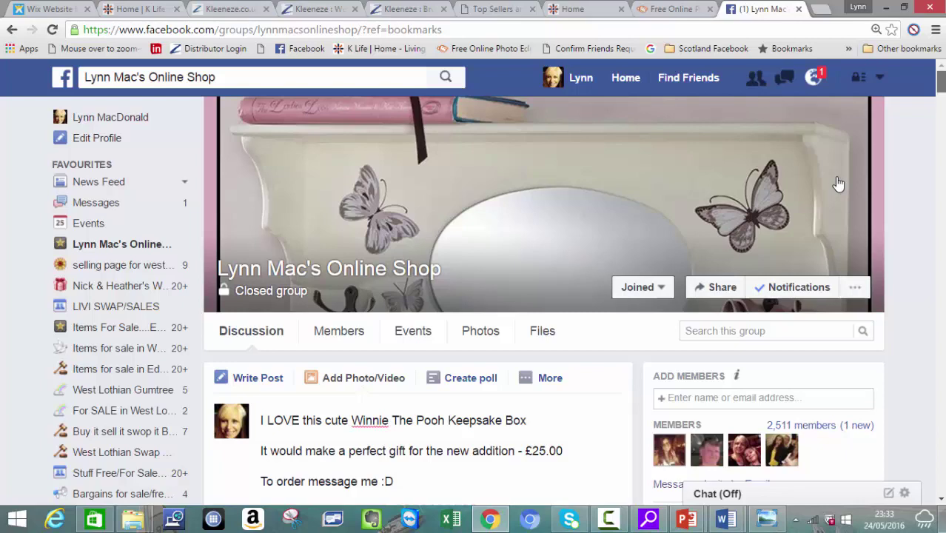
{"action": "scroll", "coordinate": [839, 184], "scroll_direction": "down", "scroll_amount": 2}
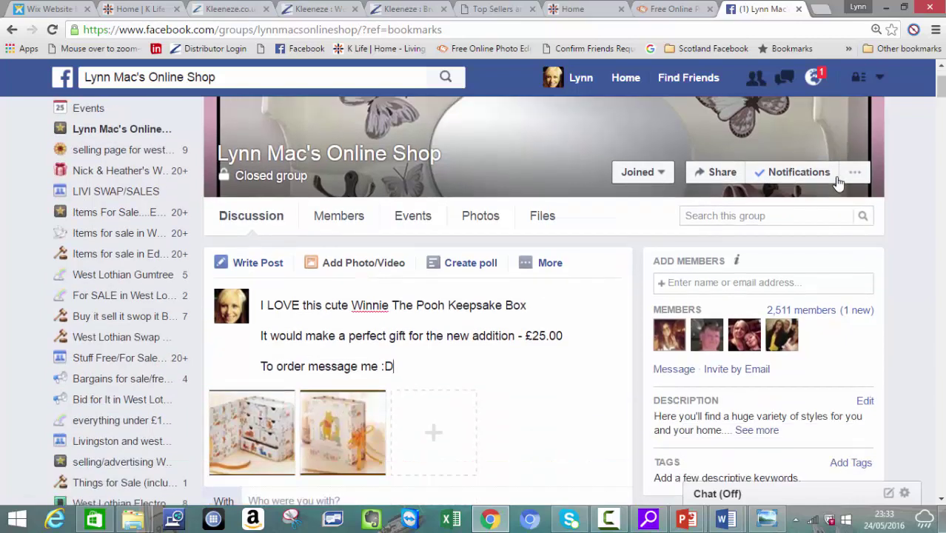
Step: Select and copy all three lines of the post text
{"action": "key", "text": "shift+Up"}
{"action": "key", "text": "shift+Up"}
{"action": "key", "text": "shift+Left"}
{"action": "key", "text": "shift+Up"}
{"action": "key", "text": "shift+Left"}
{"action": "key", "text": "shift+Left"}
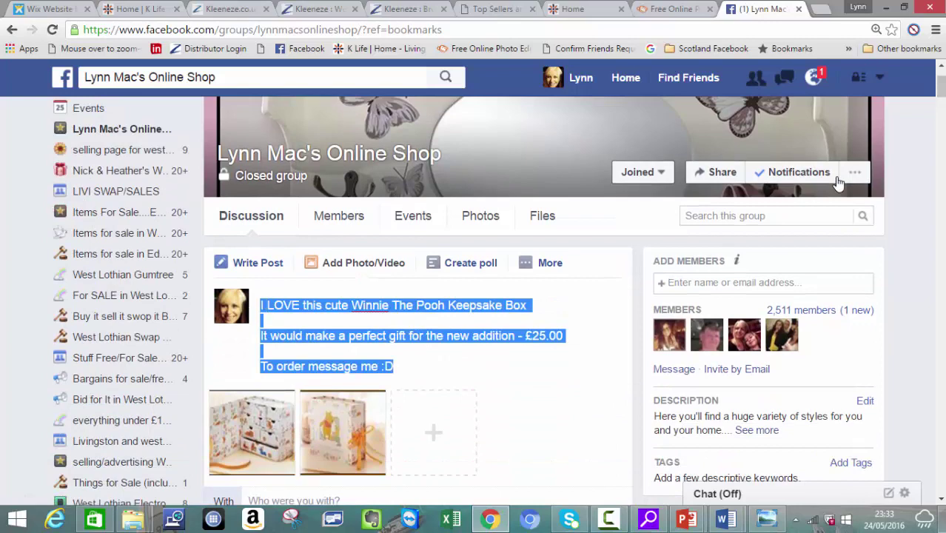
{"action": "key", "text": "shift+F10"}
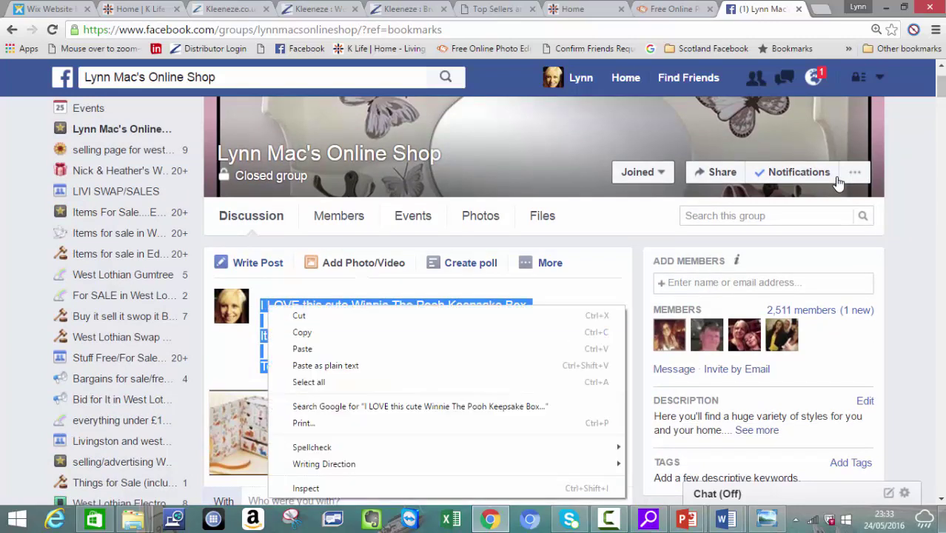
{"action": "key", "text": "Down"}
{"action": "key", "text": "Down"}
{"action": "key", "text": "Return"}
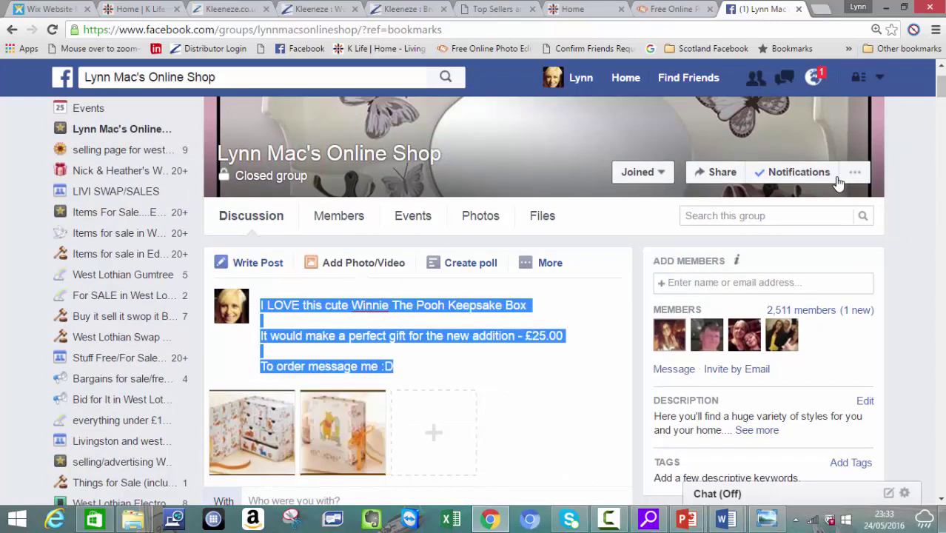
Step: Paste the sale text into Word's blank Document1, then return to the Facebook draft
{"action": "key", "text": "super+t"}
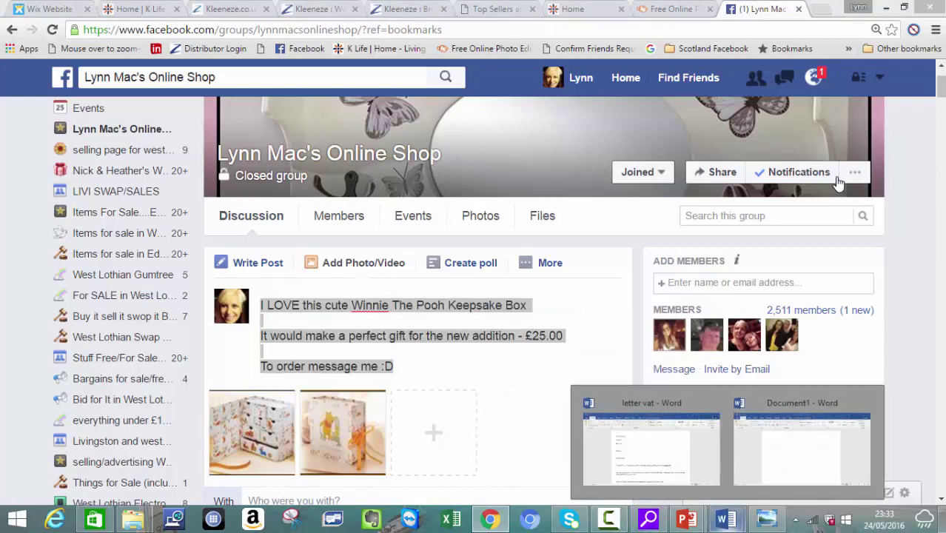
{"action": "key", "text": "Right"}
{"action": "key", "text": "Return"}
{"action": "key", "text": "ctrl+v"}
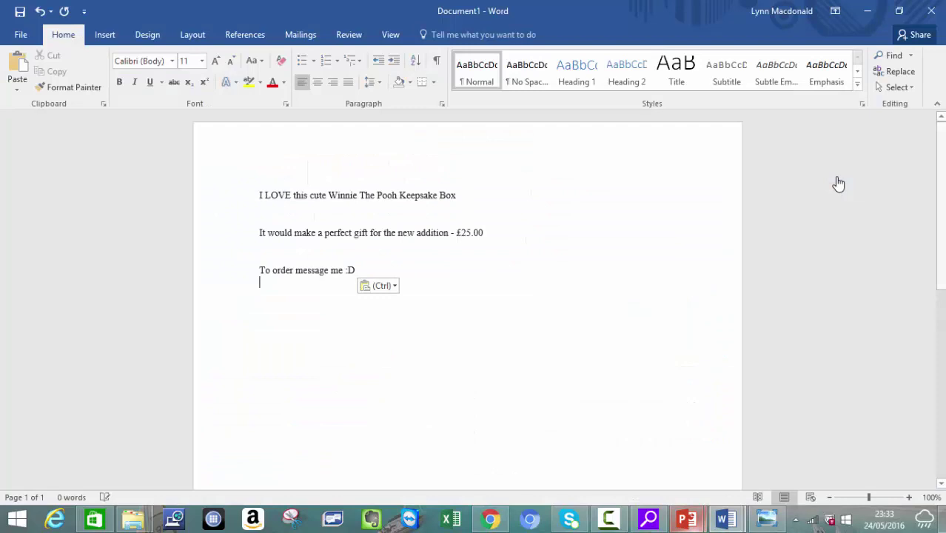
{"action": "key", "text": "alt+Tab"}
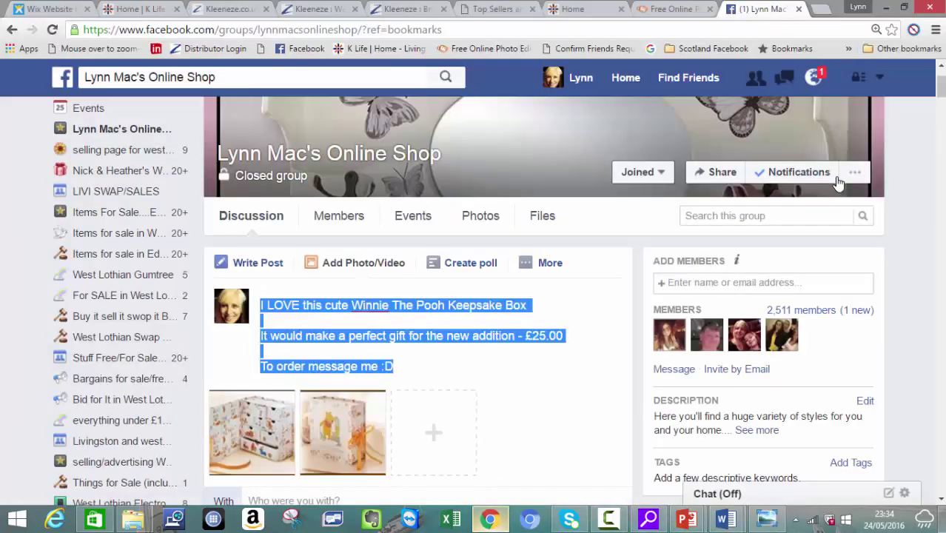
{"action": "left_click", "coordinate": [839, 183]}
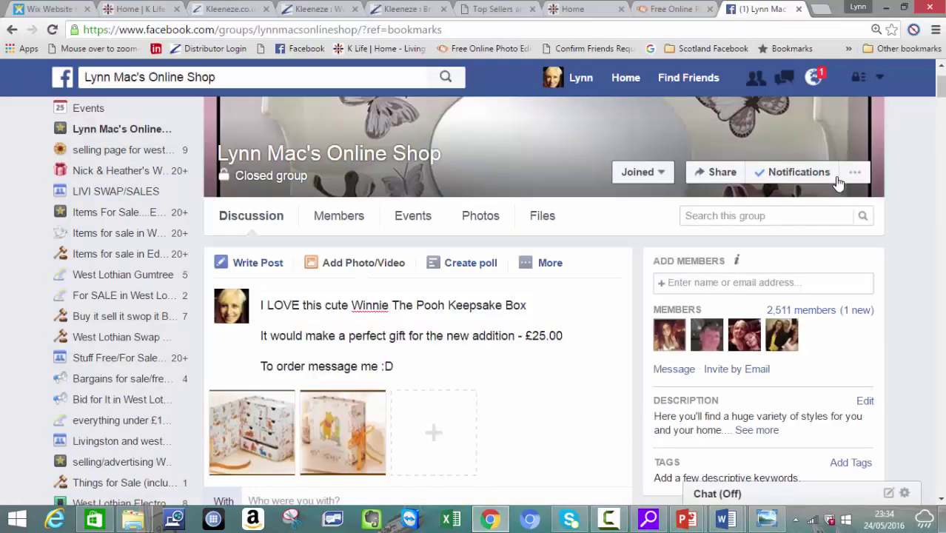
Step: Publish the keepsake box post to the shop group and reset the page zoom to normal
{"action": "scroll", "coordinate": [839, 183], "scroll_direction": "down", "scroll_amount": 3}
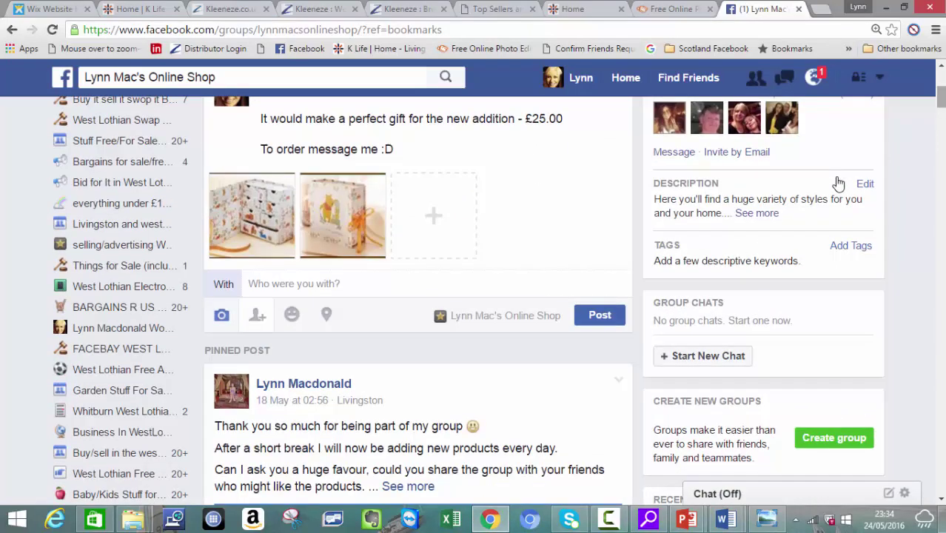
{"action": "key", "text": "ctrl+Return"}
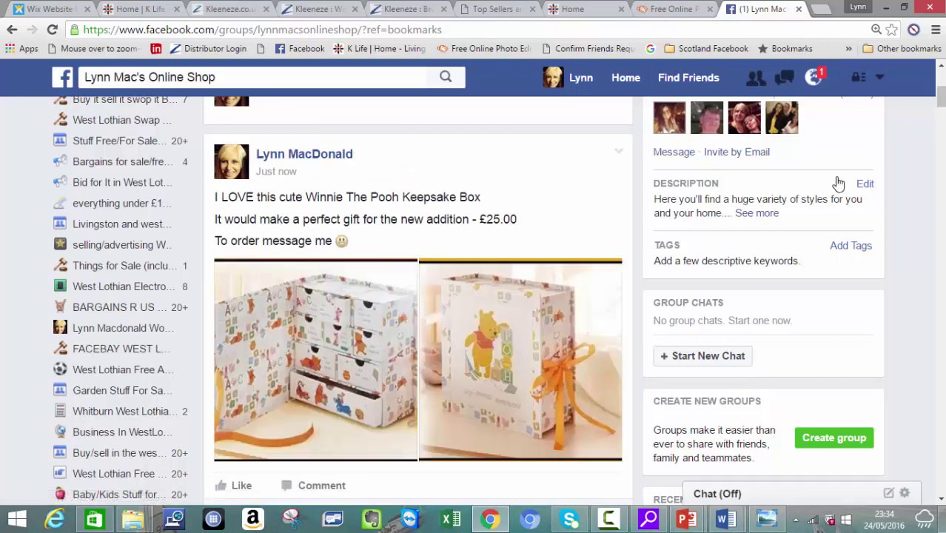
{"action": "key", "text": "ctrl+0"}
{"action": "scroll", "coordinate": [838, 183], "scroll_direction": "down", "scroll_amount": 4}
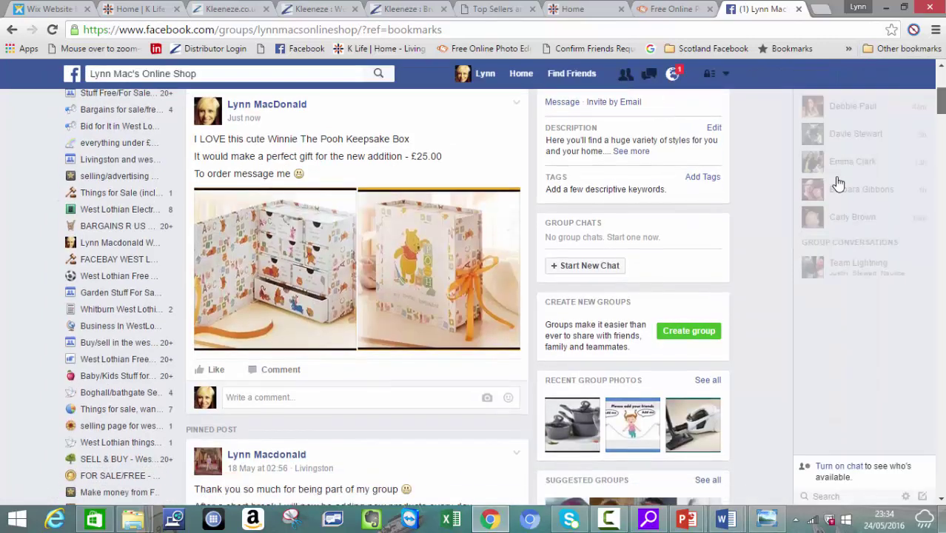
{"action": "scroll", "coordinate": [839, 183], "scroll_direction": "up", "scroll_amount": 10}
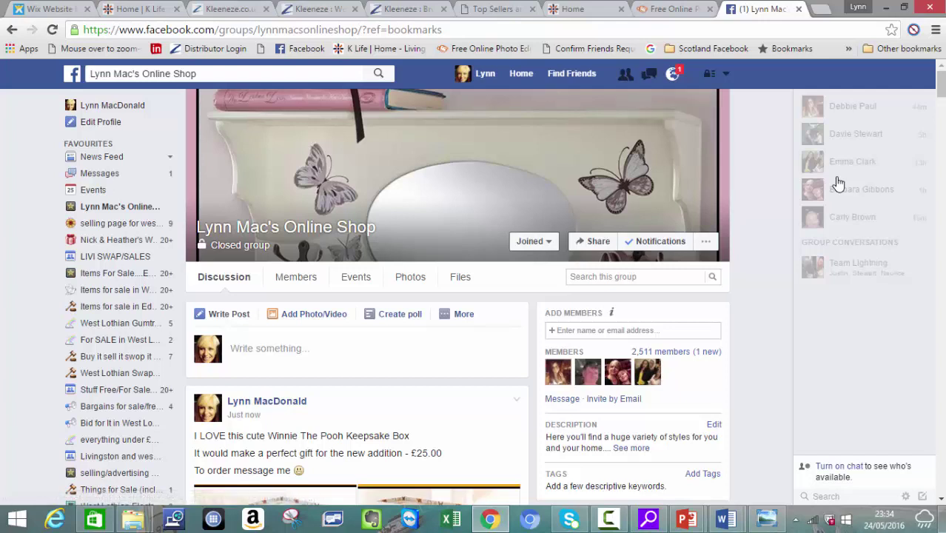
Step: Open the FOR SALE/FREE - All Kinds Of Everything!! West Lothian group from the bookmarks folder
{"action": "left_click", "coordinate": [849, 48]}
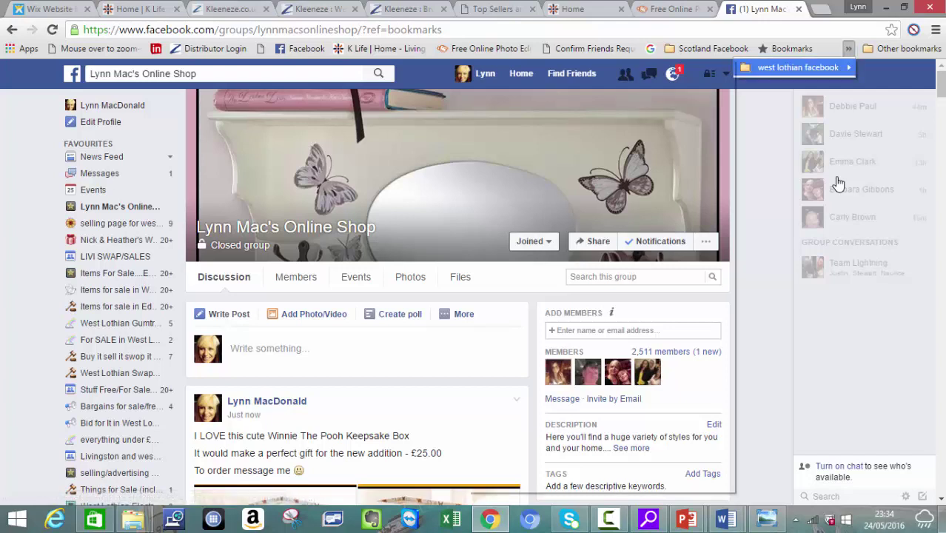
{"action": "mouse_move", "coordinate": [798, 67]}
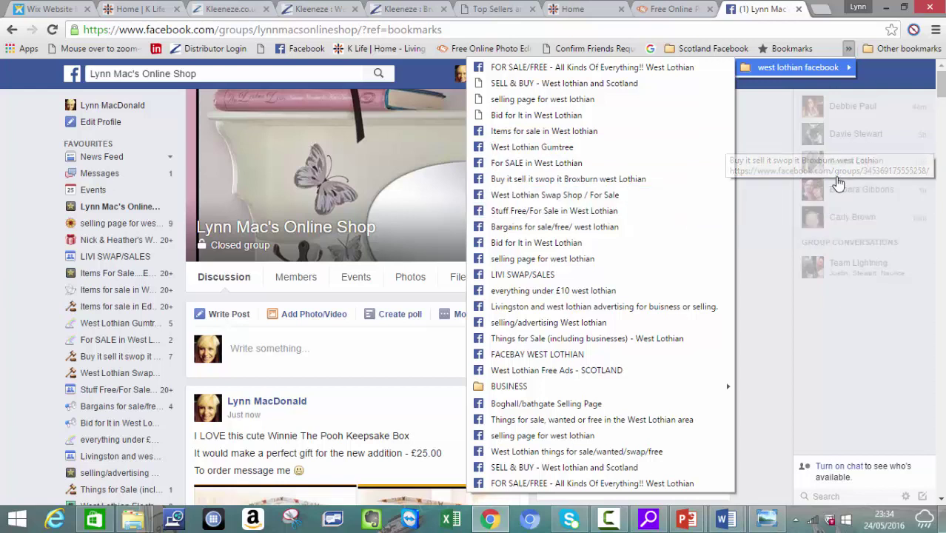
{"action": "key", "text": "Home"}
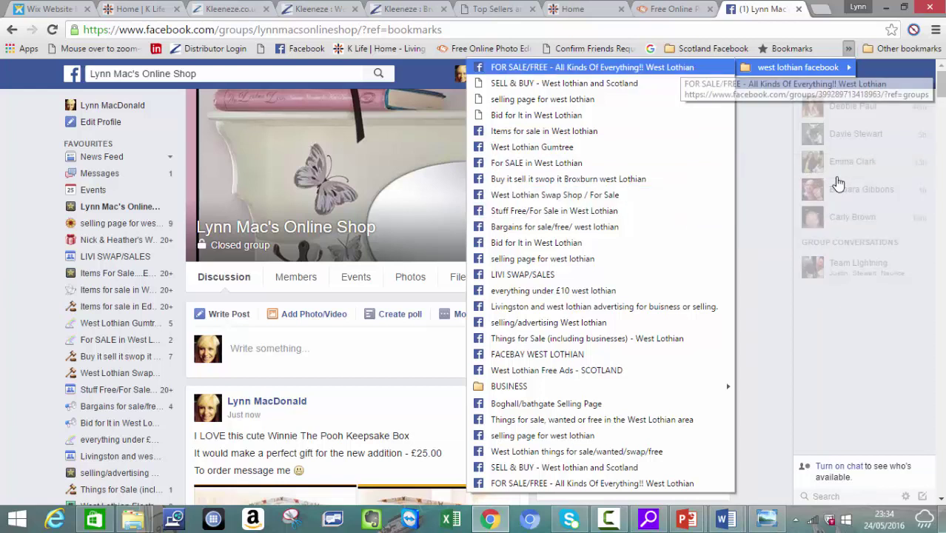
{"action": "key", "text": "Return"}
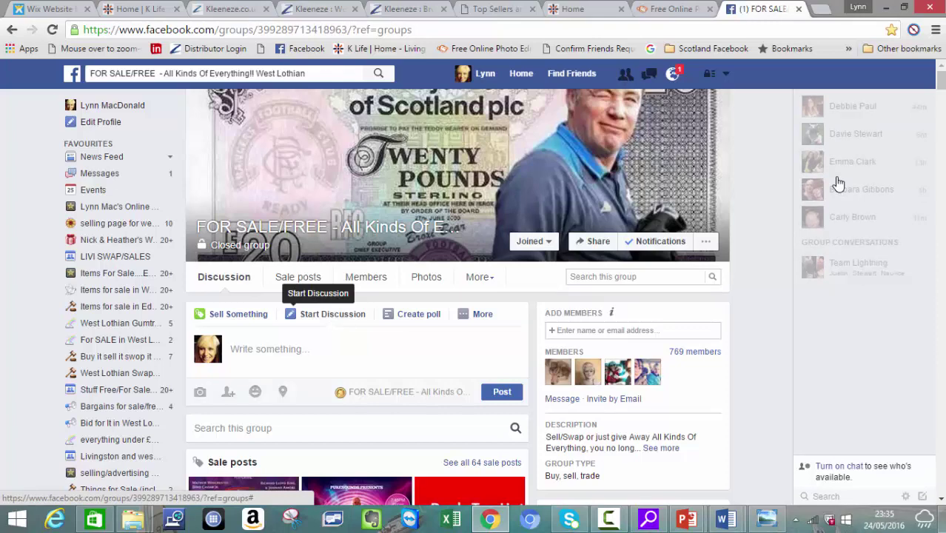
{"action": "scroll", "coordinate": [838, 183], "scroll_direction": "down", "scroll_amount": 2}
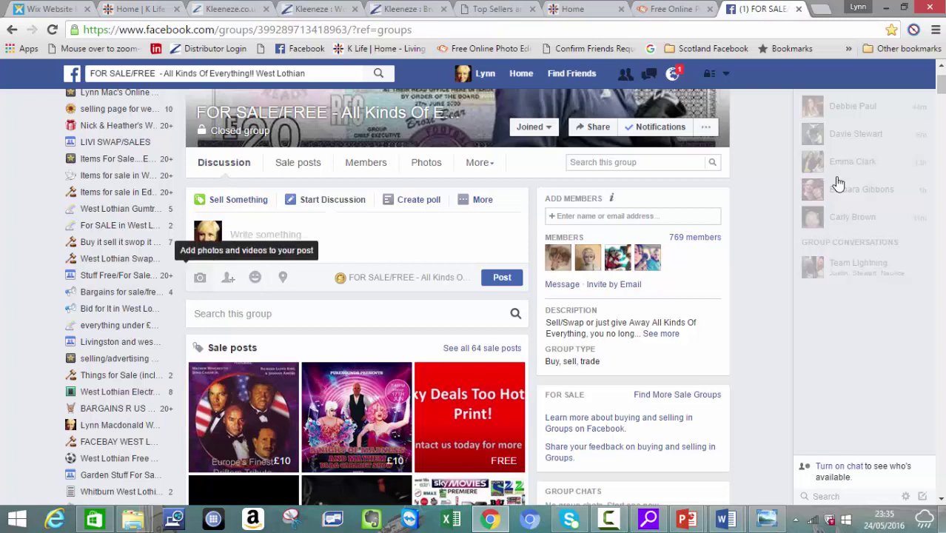
Step: Attach the winnie the poo keepsake 1 and keepsake 2 photos to a new FOR SALE/FREE post
{"action": "left_click", "coordinate": [200, 277]}
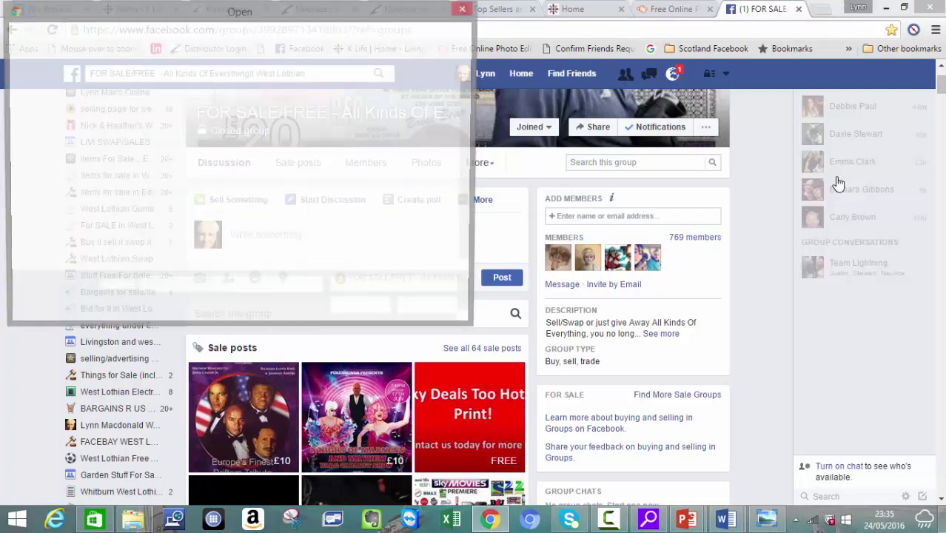
{"action": "type", "text": "winn"}
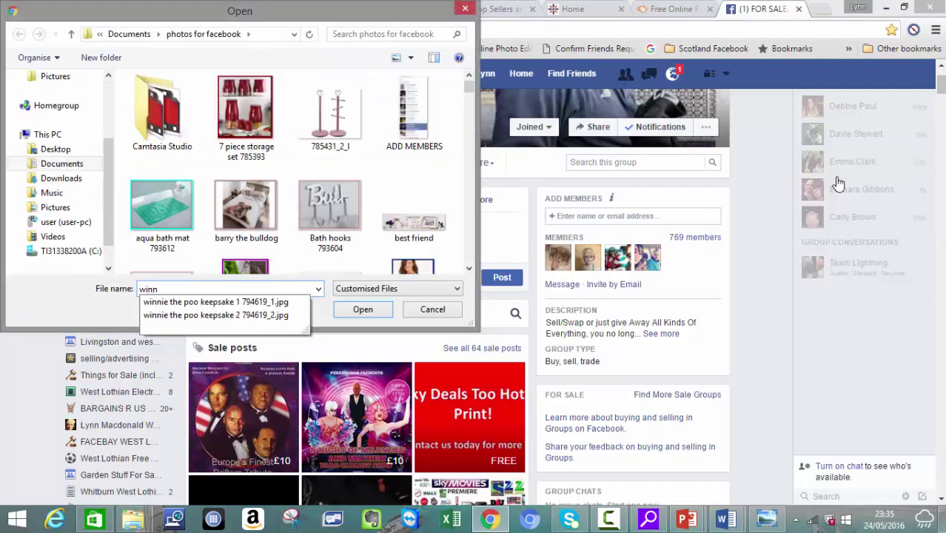
{"action": "key", "text": "Down"}
{"action": "key", "text": "Return"}
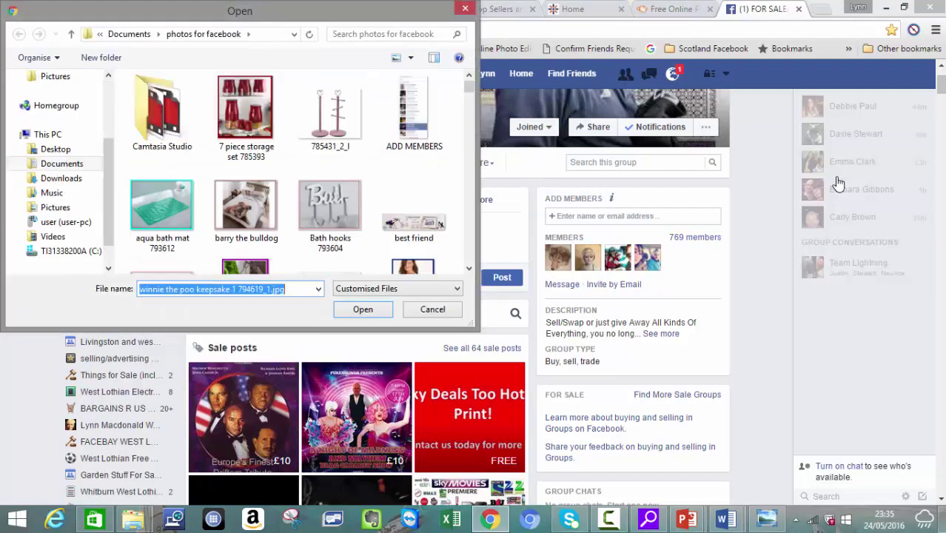
{"action": "key", "text": "Return"}
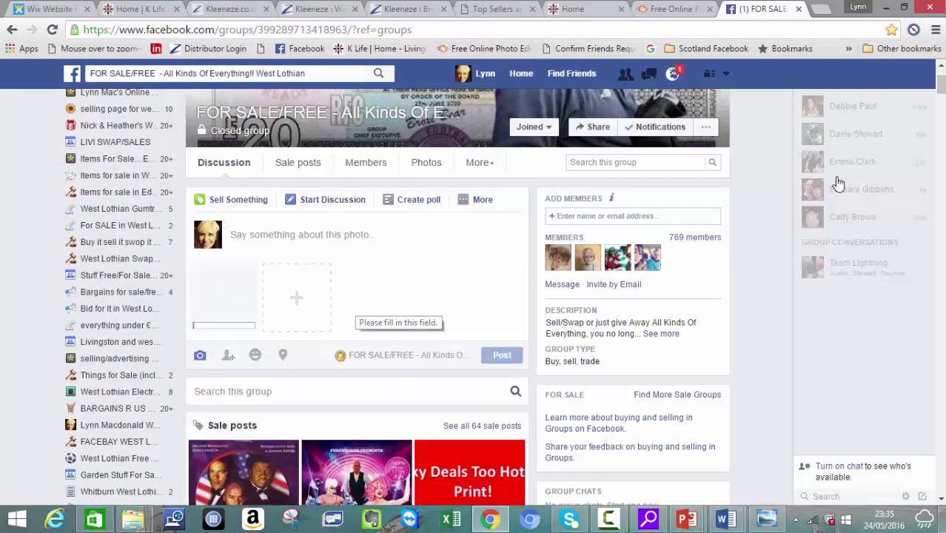
{"action": "key", "text": "Return"}
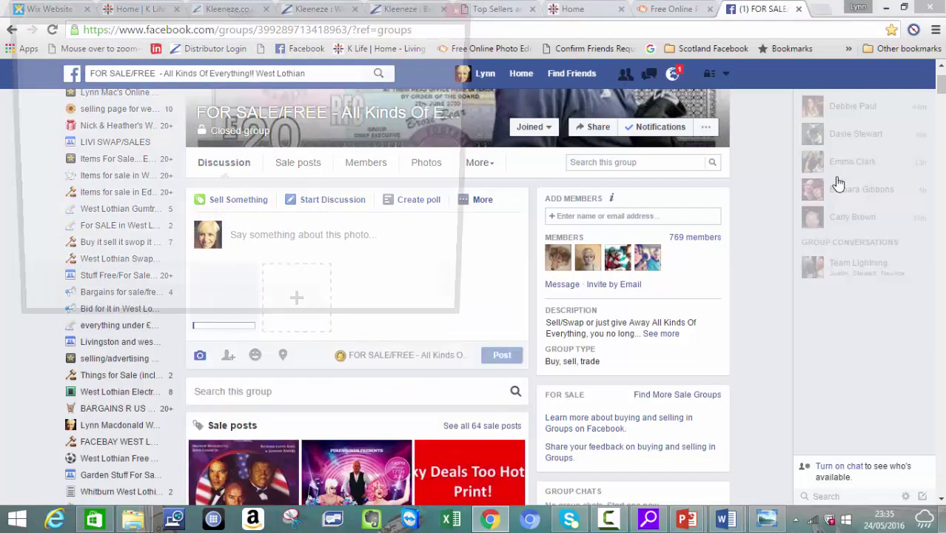
{"action": "type", "text": "winn"}
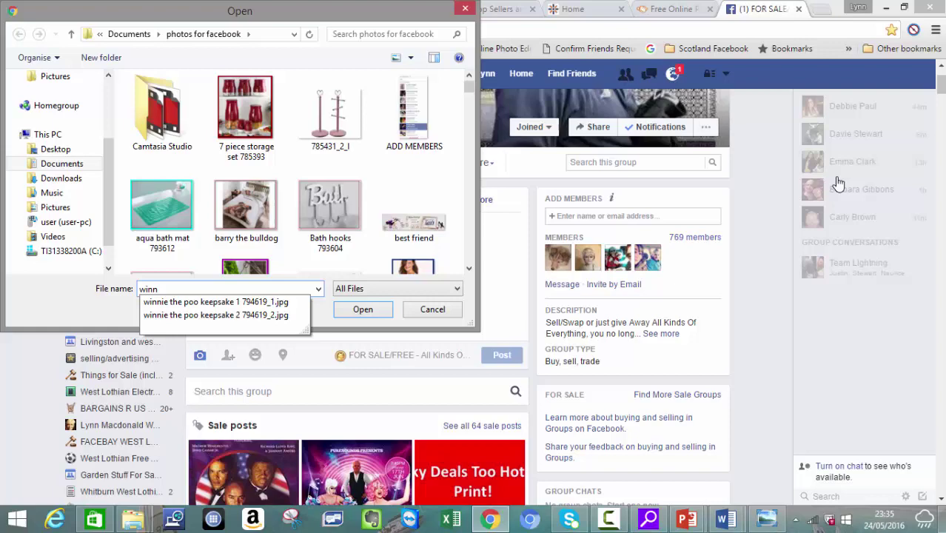
{"action": "key", "text": "Down"}
{"action": "key", "text": "Down"}
{"action": "key", "text": "Return"}
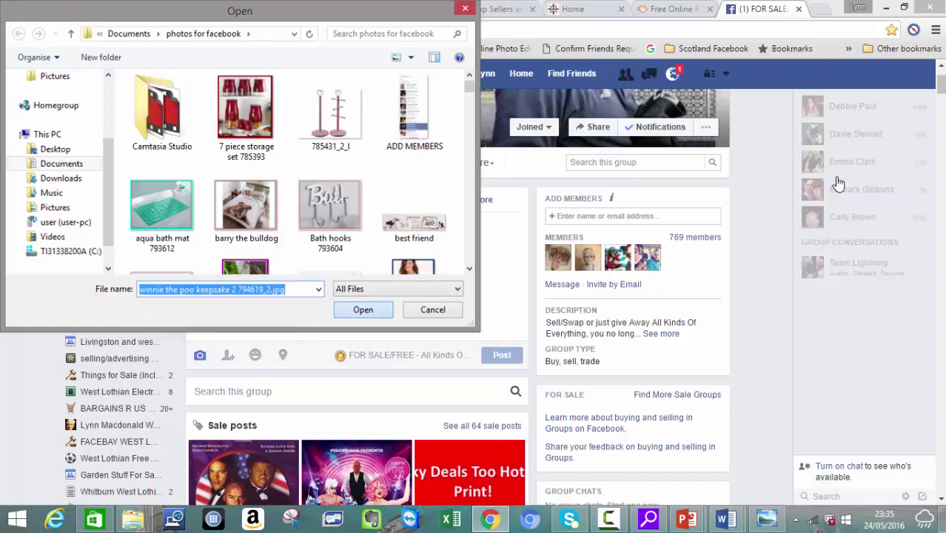
{"action": "key", "text": "Return"}
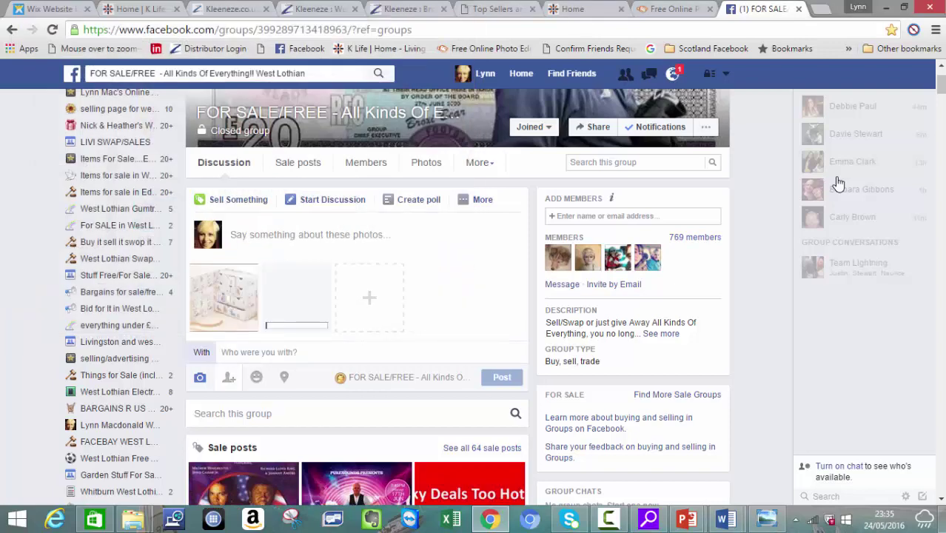
Step: Paste the three-line sale text and publish it as an ordinary post, not a sale post
{"action": "key", "text": "shift+F10"}
{"action": "key", "text": "Down"}
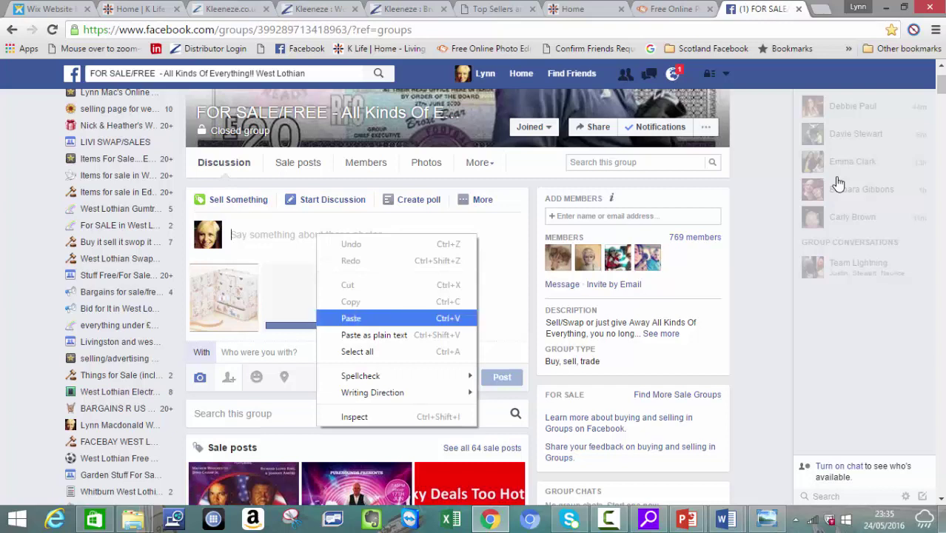
{"action": "key", "text": "Return"}
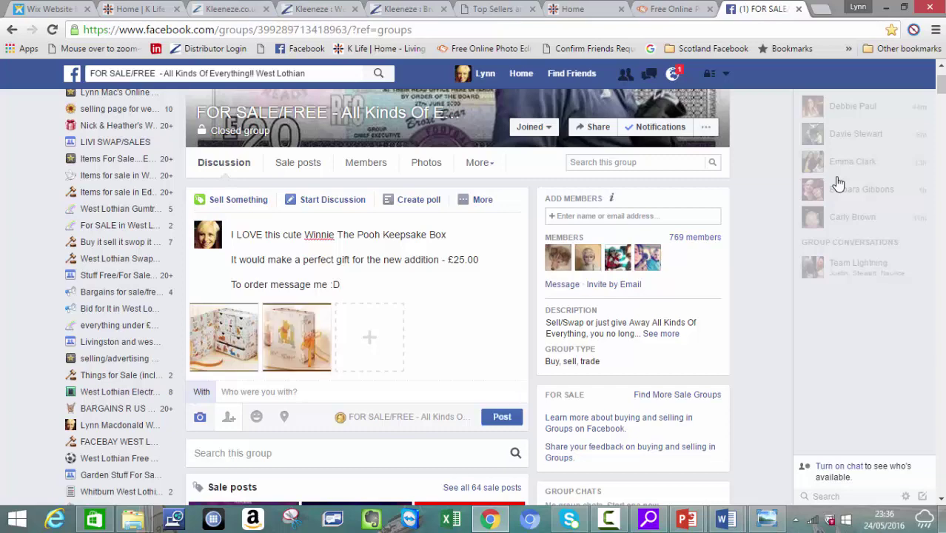
{"action": "key", "text": "ctrl+Return"}
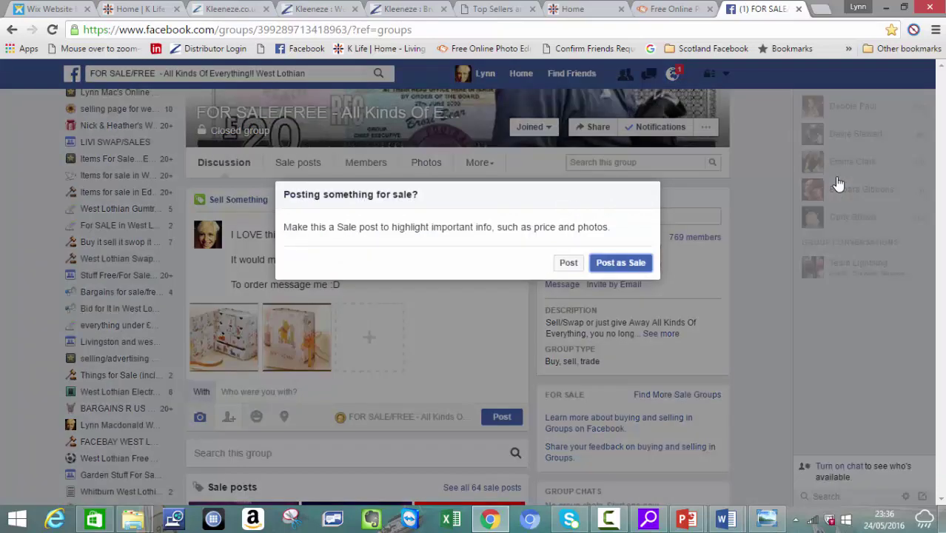
{"action": "key", "text": "Tab"}
{"action": "key", "text": "Return"}
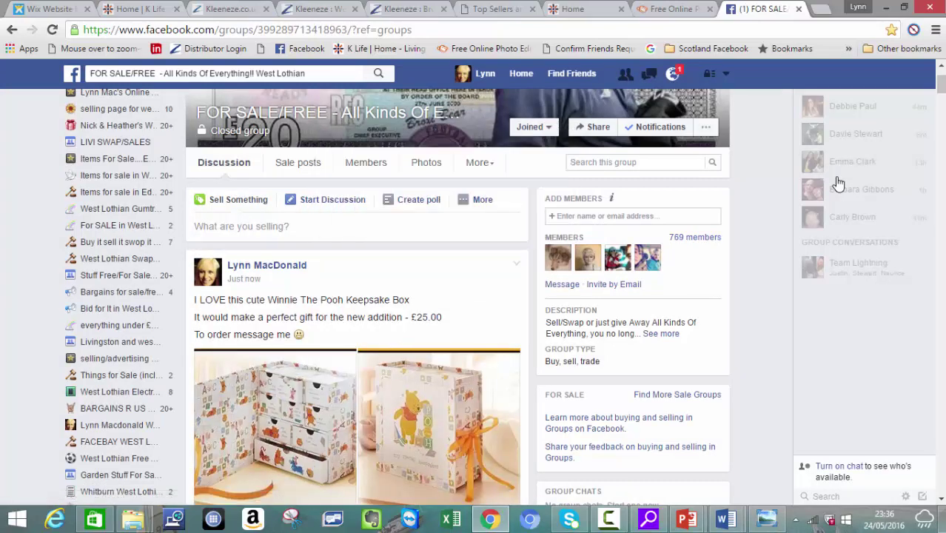
Step: Open the SELL & BUY - West lothian and Scotland group from the West Lothian bookmarks
{"action": "scroll", "coordinate": [839, 184], "scroll_direction": "down", "scroll_amount": 2}
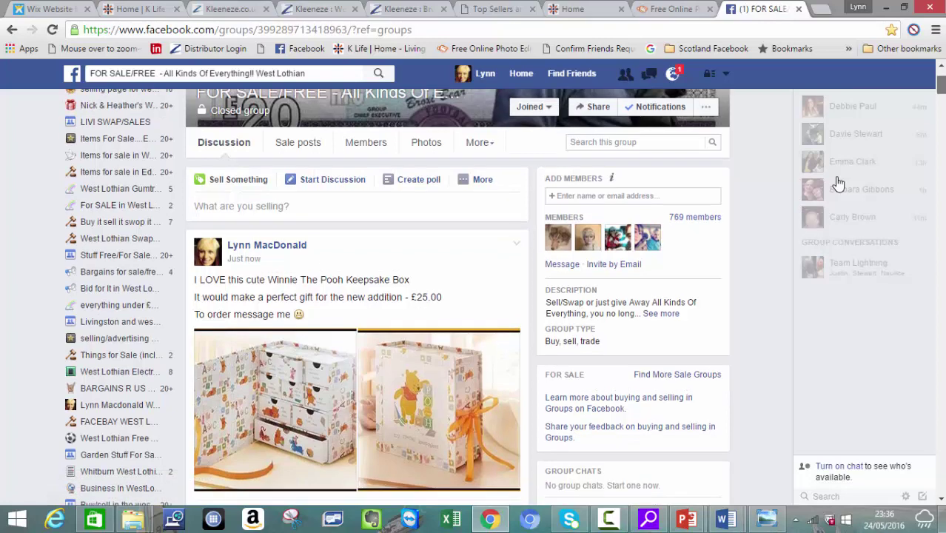
{"action": "scroll", "coordinate": [839, 184], "scroll_direction": "up", "scroll_amount": 2}
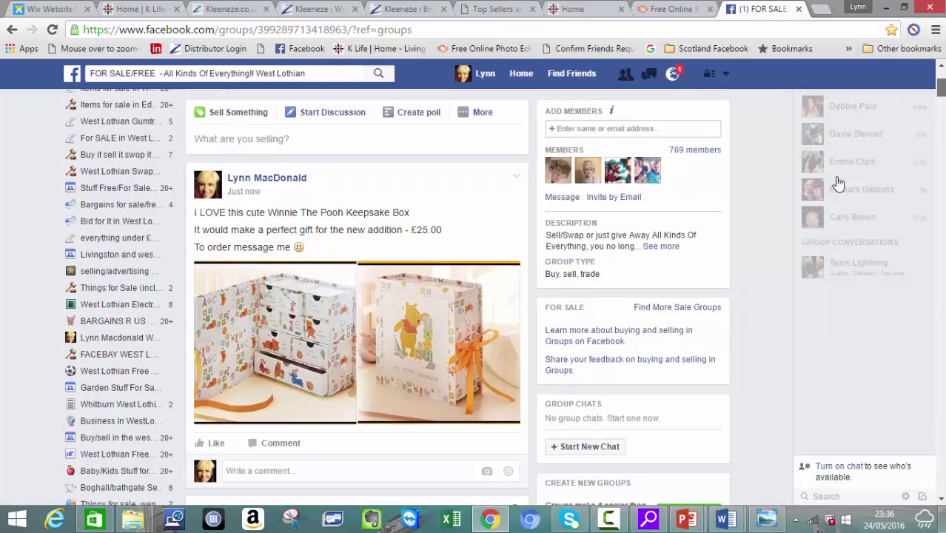
{"action": "scroll", "coordinate": [839, 183], "scroll_direction": "up", "scroll_amount": 2}
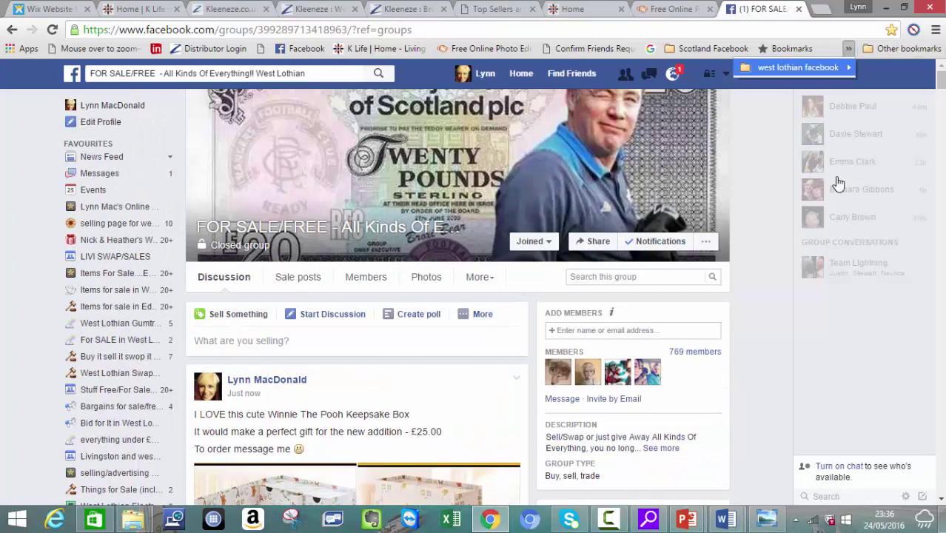
{"action": "left_click", "coordinate": [796, 67]}
{"action": "left_click", "coordinate": [593, 123]}
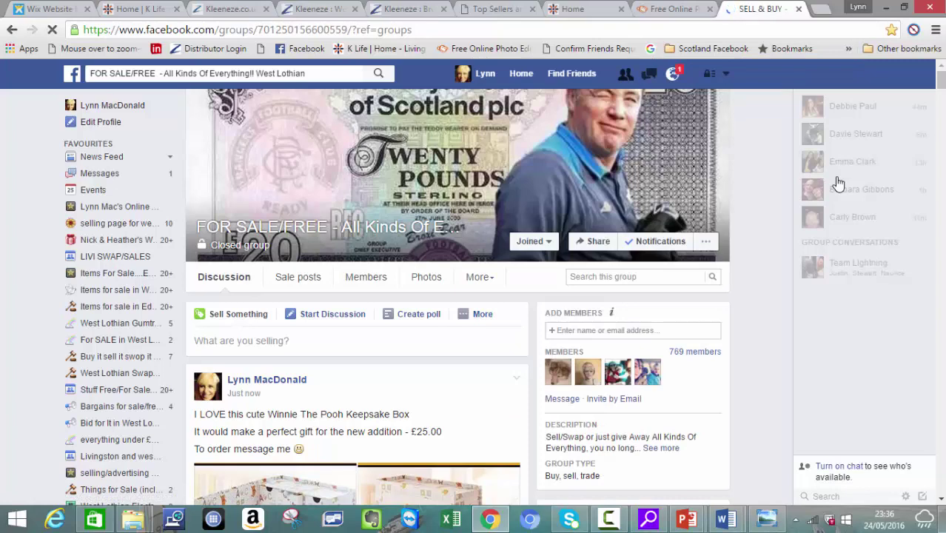
Step: Check the group page, then move to the West Lothian Swap Shop / For Sale bookmark
{"action": "scroll", "coordinate": [839, 183], "scroll_direction": "down", "scroll_amount": 4}
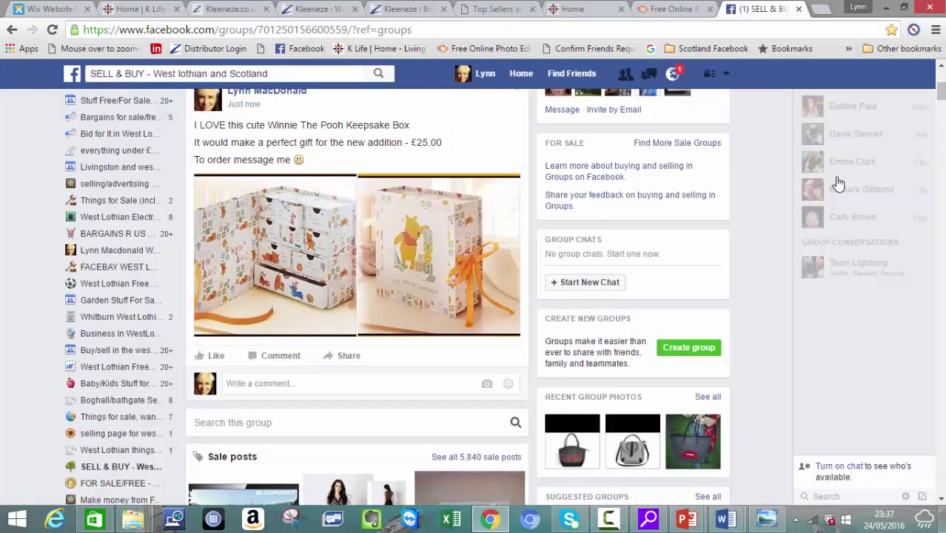
{"action": "scroll", "coordinate": [839, 184], "scroll_direction": "up", "scroll_amount": 4}
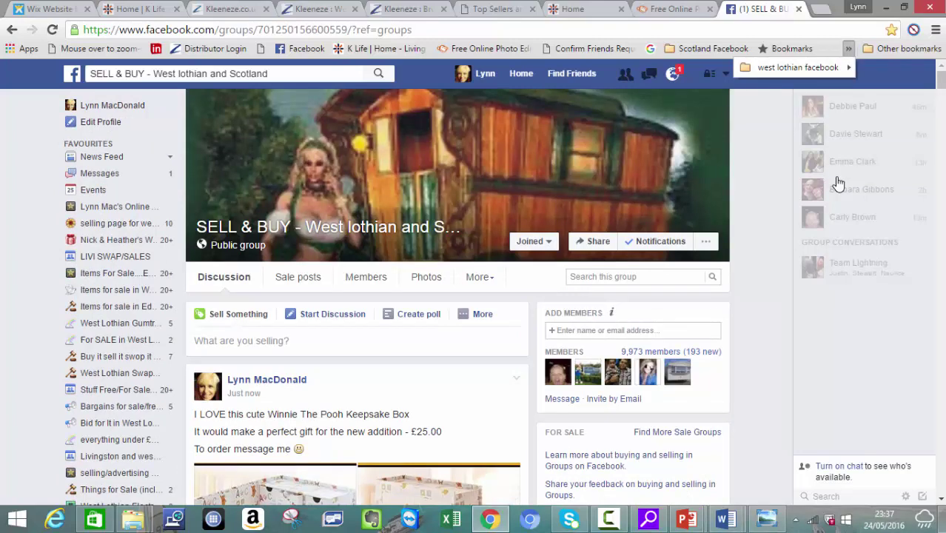
{"action": "mouse_move", "coordinate": [798, 68]}
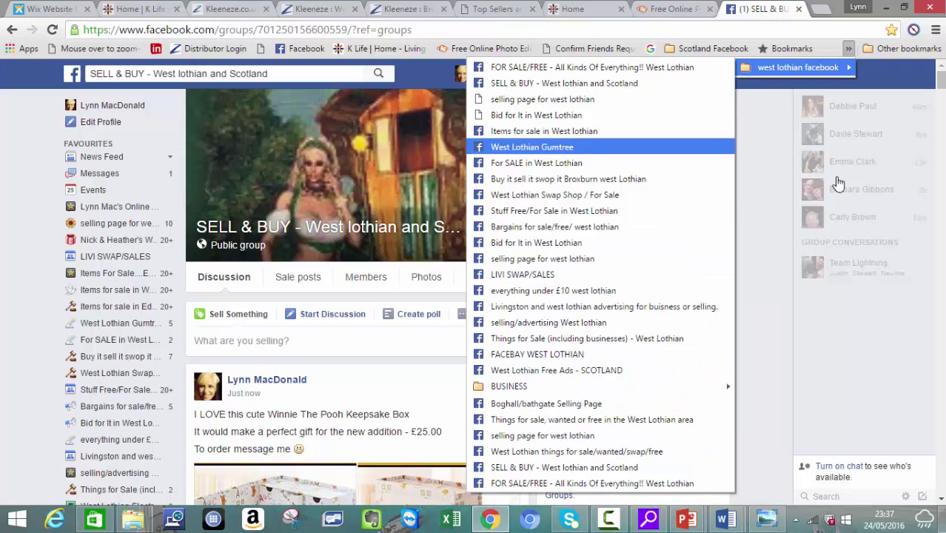
{"action": "key", "text": "Down"}
{"action": "key", "text": "Down"}
{"action": "key", "text": "Down"}
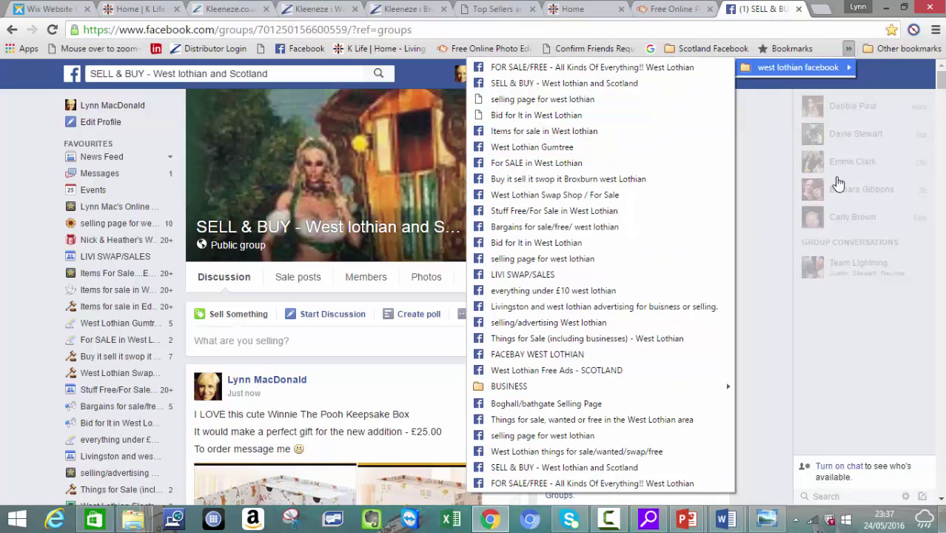
{"action": "mouse_move", "coordinate": [713, 48]}
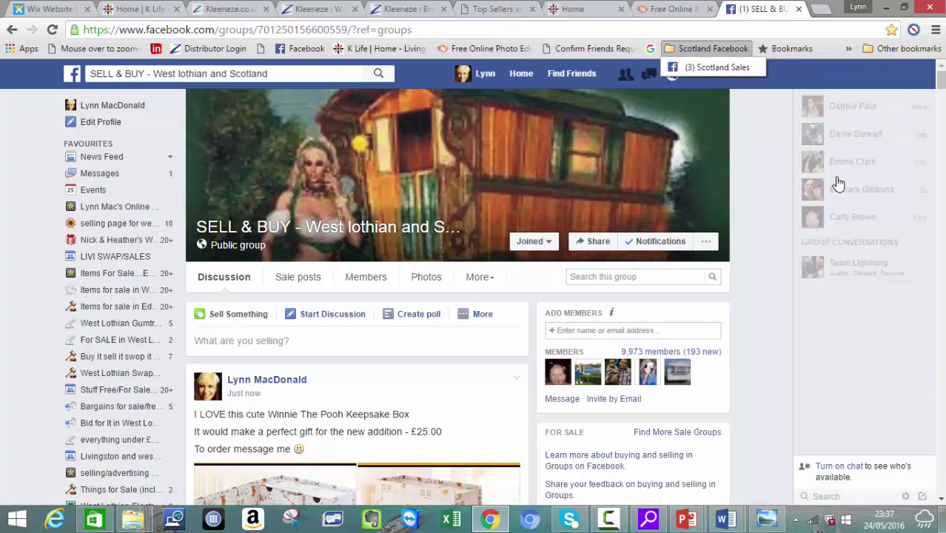
Step: Browse the K Life home product grid, then return to the Kleeneze keepsake box listing
{"action": "key", "text": "ctrl+2"}
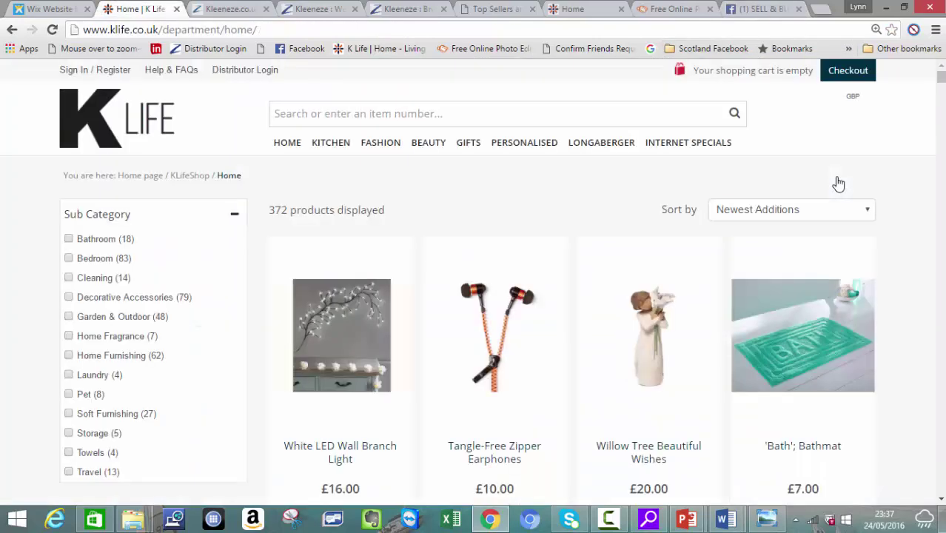
{"action": "scroll", "coordinate": [838, 183], "scroll_direction": "down", "scroll_amount": 15}
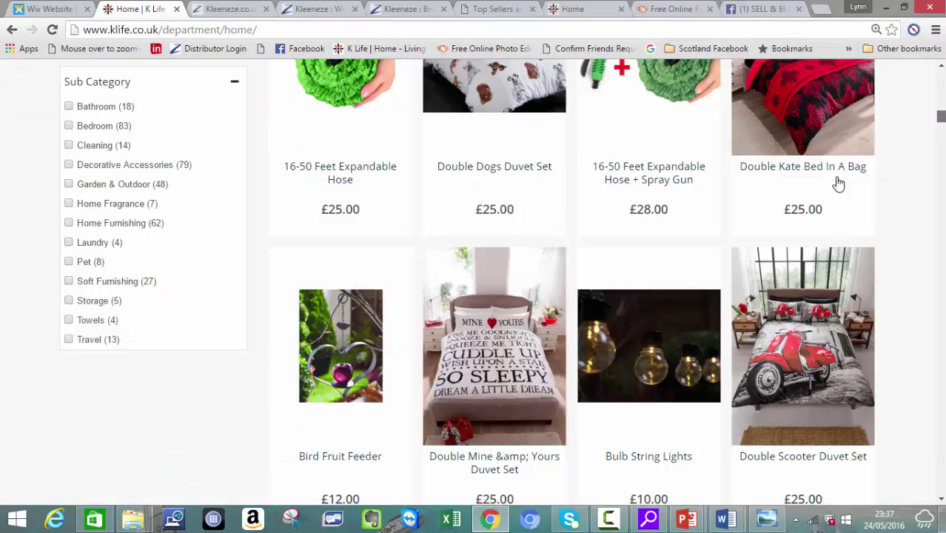
{"action": "scroll", "coordinate": [838, 184], "scroll_direction": "up", "scroll_amount": 15}
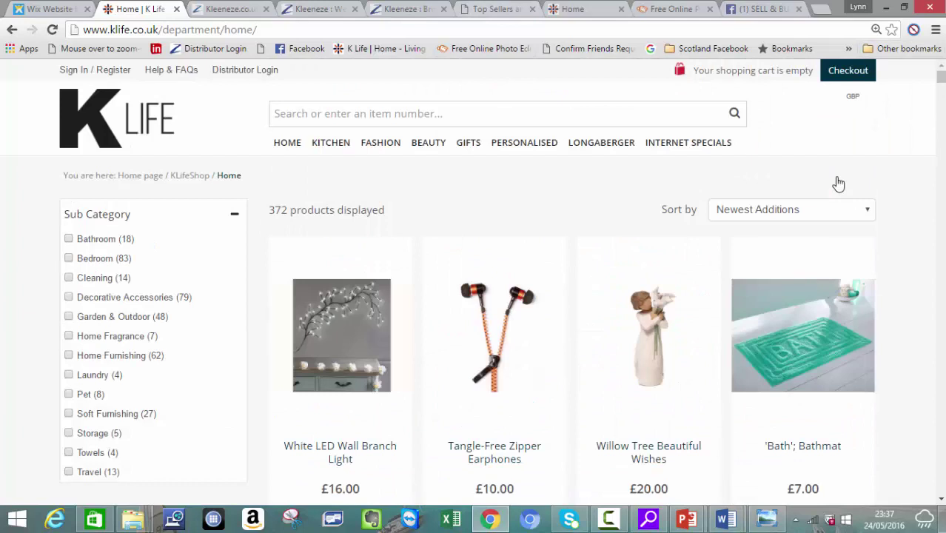
{"action": "key", "text": "ctrl+5"}
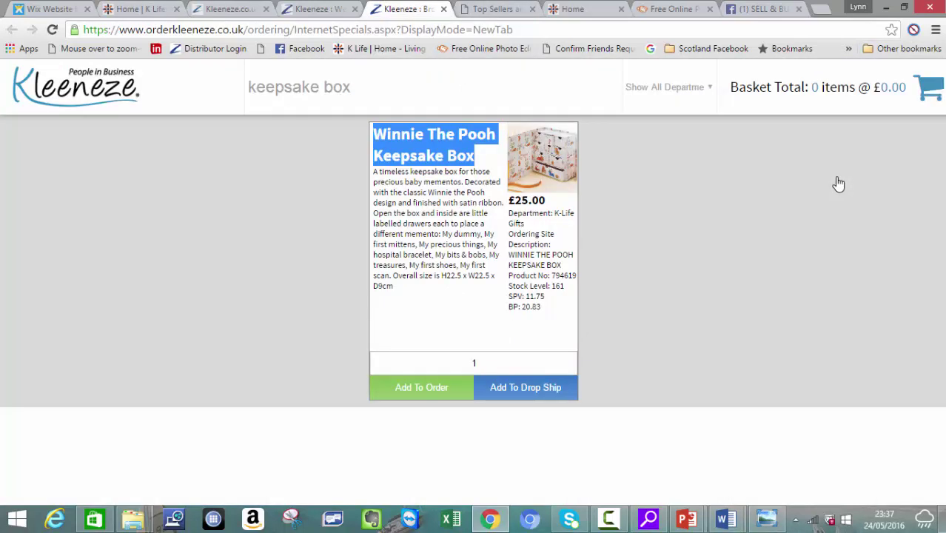
Step: Replace the keepsake box search with 'duvet' and look over the duvet results
{"action": "key", "text": "ctrl+a"}
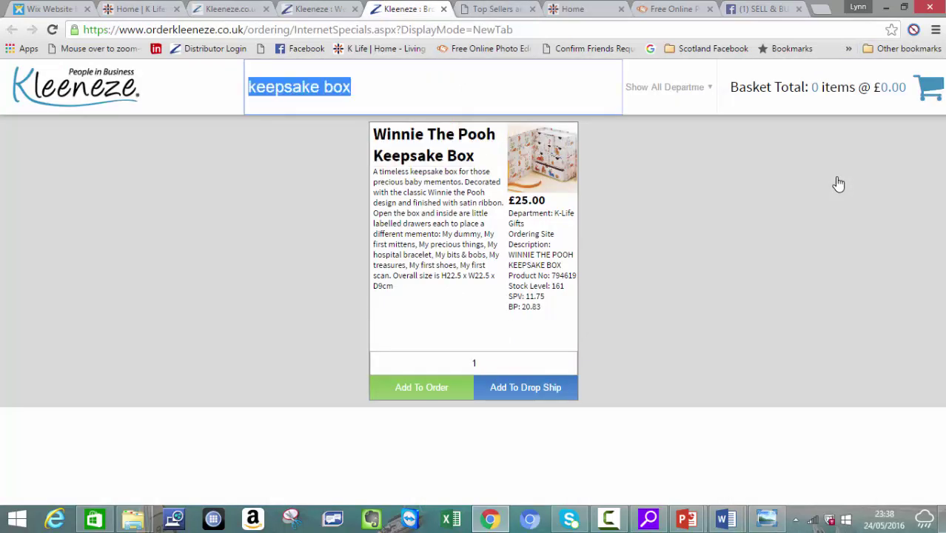
{"action": "type", "text": "duvet"}
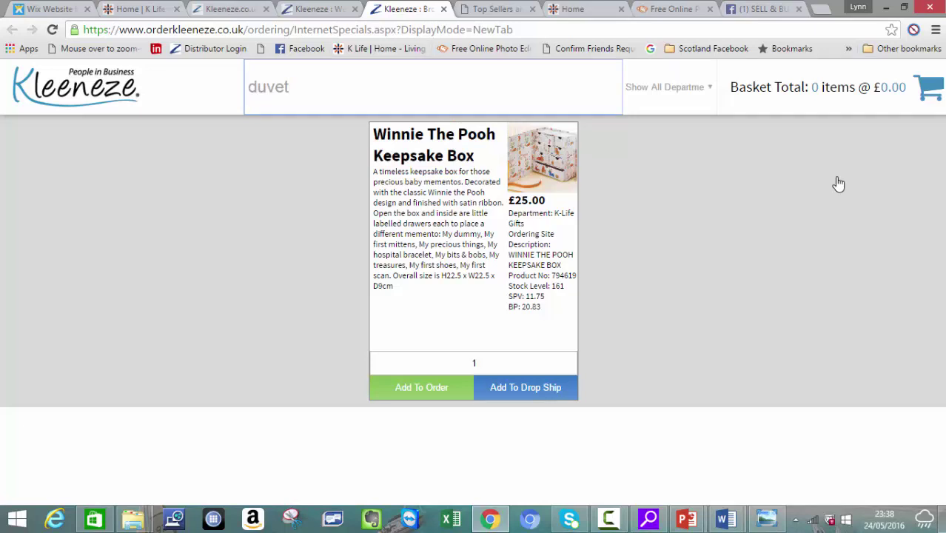
{"action": "key", "text": "Return"}
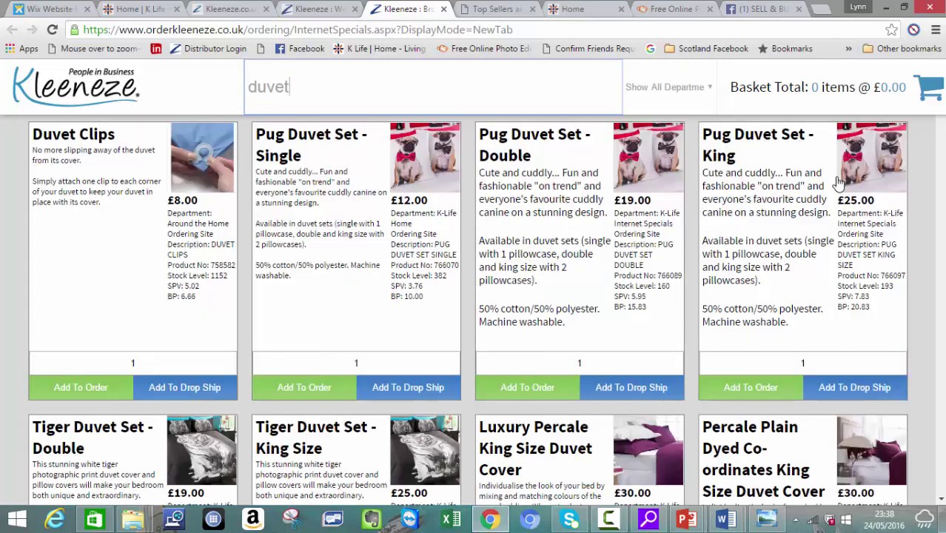
{"action": "scroll", "coordinate": [839, 182], "scroll_direction": "down", "scroll_amount": 5}
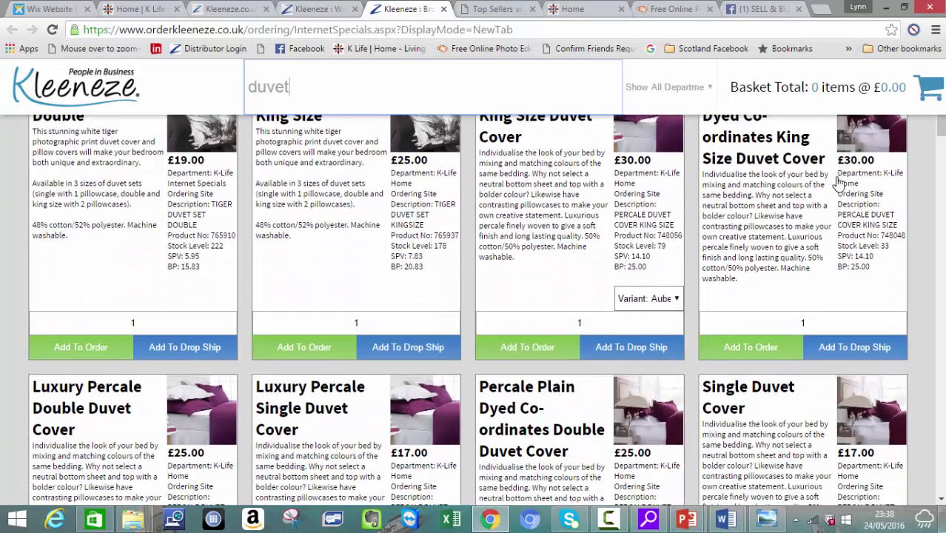
Step: Search the Kleeneze catalogue for 'heart' and browse the results down to the Hearts Anniversary Plate
{"action": "key", "text": "ctrl+a"}
{"action": "type", "text": "heart"}
{"action": "key", "text": "Return"}
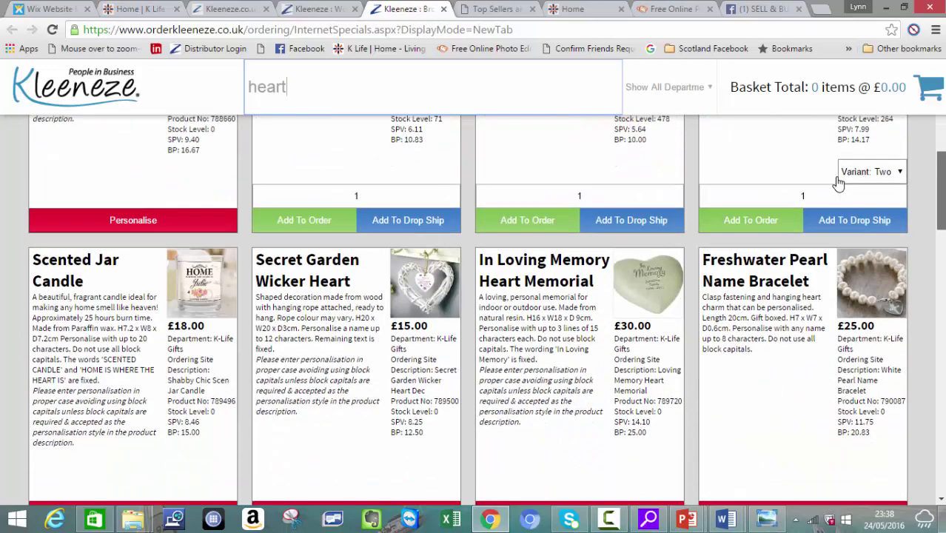
{"action": "scroll", "coordinate": [838, 183], "scroll_direction": "down", "scroll_amount": 2}
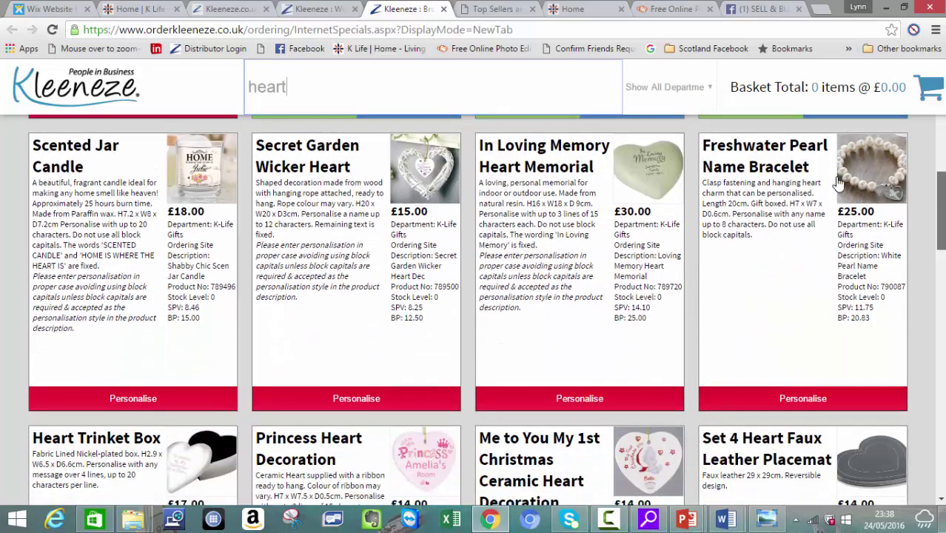
{"action": "scroll", "coordinate": [838, 182], "scroll_direction": "down", "scroll_amount": 3}
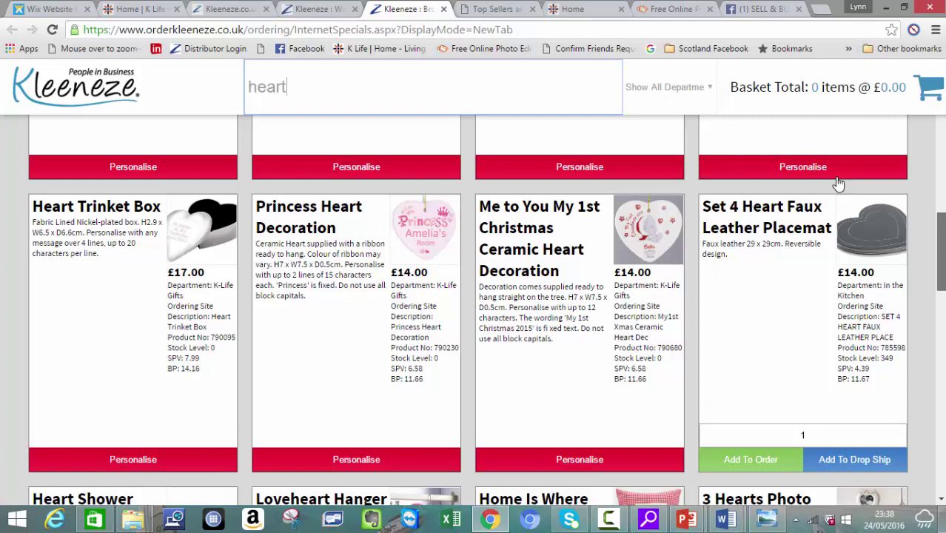
{"action": "scroll", "coordinate": [838, 183], "scroll_direction": "down", "scroll_amount": 2}
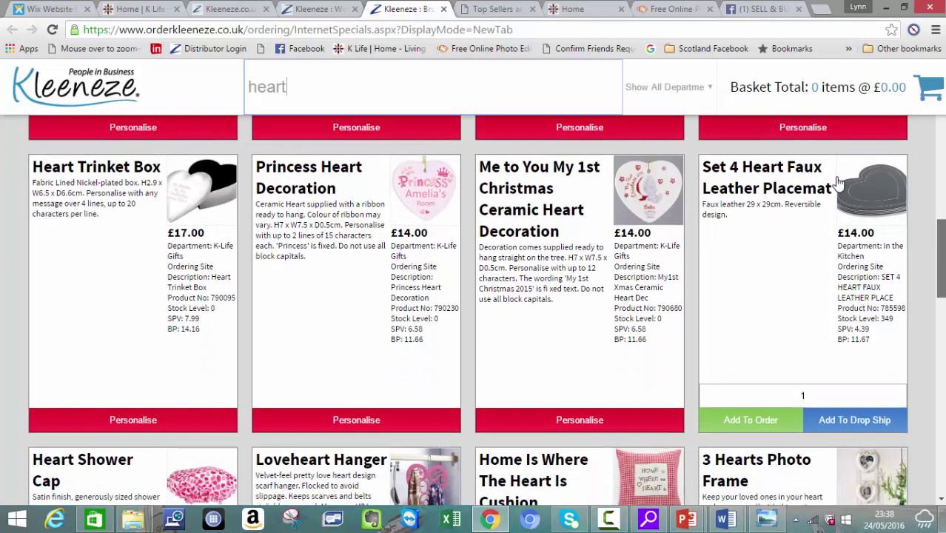
{"action": "scroll", "coordinate": [838, 183], "scroll_direction": "down", "scroll_amount": 1}
{"action": "scroll", "coordinate": [838, 183], "scroll_direction": "down", "scroll_amount": 2}
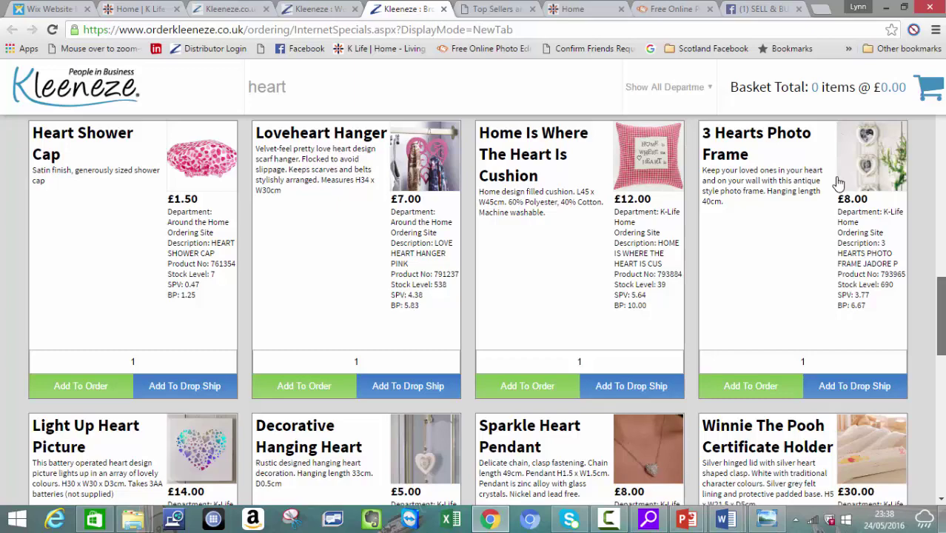
{"action": "scroll", "coordinate": [838, 183], "scroll_direction": "down", "scroll_amount": 3}
{"action": "scroll", "coordinate": [838, 183], "scroll_direction": "down", "scroll_amount": 3}
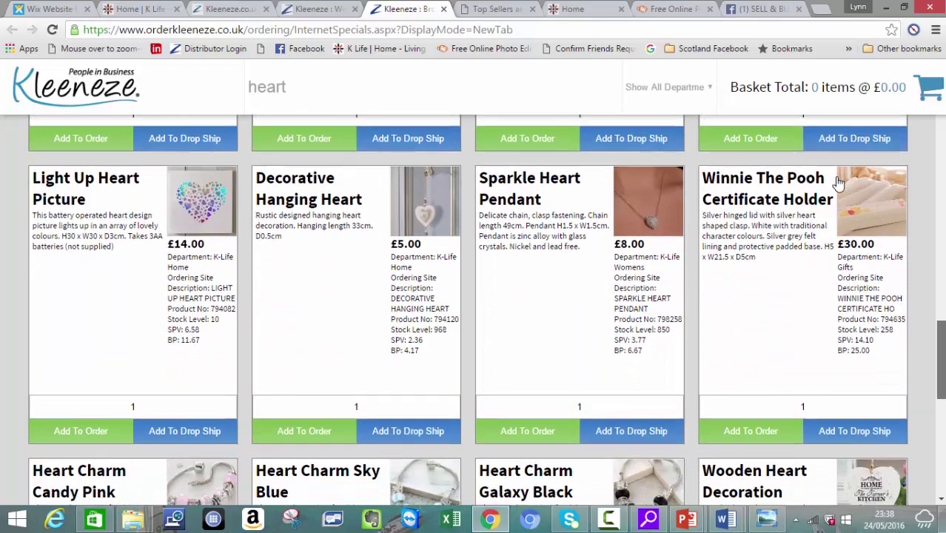
{"action": "scroll", "coordinate": [839, 183], "scroll_direction": "up", "scroll_amount": 10}
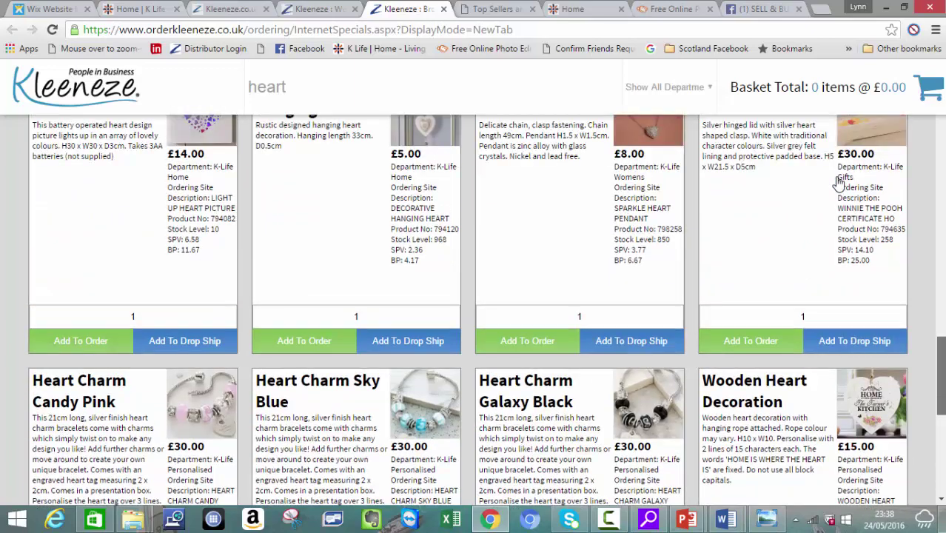
{"action": "scroll", "coordinate": [838, 183], "scroll_direction": "up", "scroll_amount": 9}
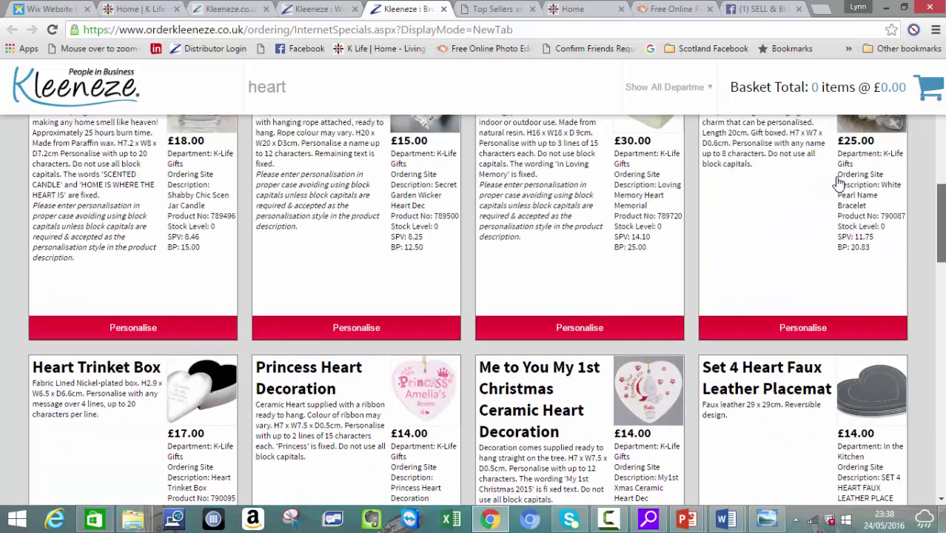
{"action": "scroll", "coordinate": [838, 183], "scroll_direction": "up", "scroll_amount": 4}
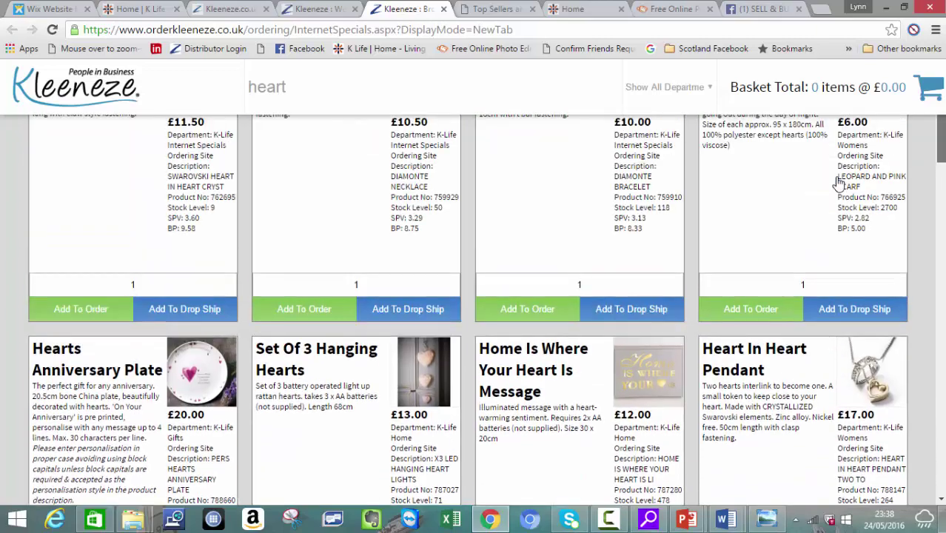
{"action": "scroll", "coordinate": [839, 182], "scroll_direction": "down", "scroll_amount": 2}
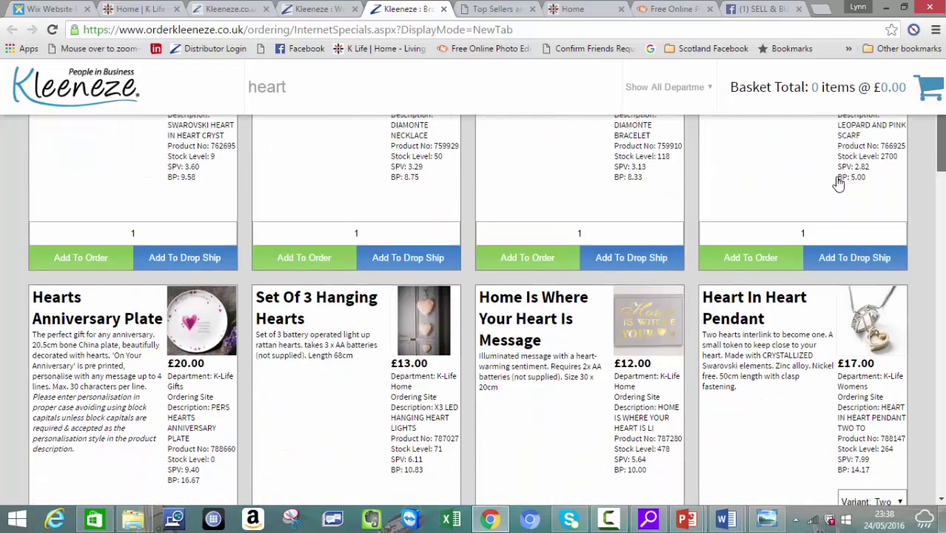
{"action": "scroll", "coordinate": [838, 183], "scroll_direction": "down", "scroll_amount": 1}
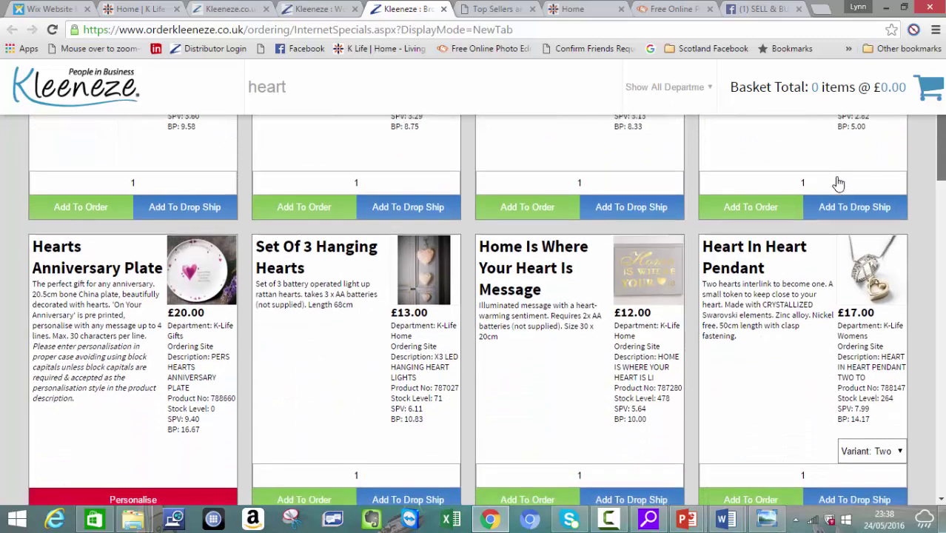
{"action": "scroll", "coordinate": [838, 183], "scroll_direction": "down", "scroll_amount": 1}
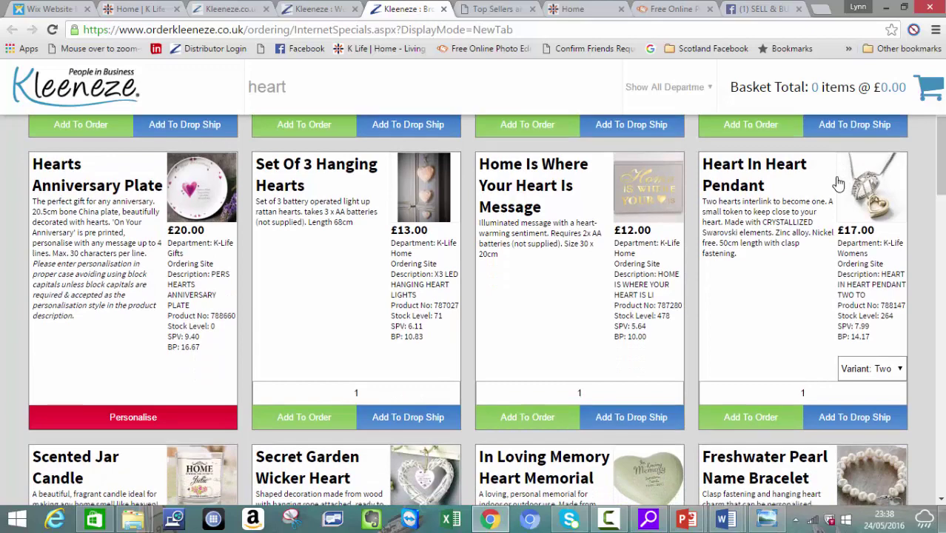
Step: Switch to the online shop Facebook group and open the west lothian facebook bookmarks folder
{"action": "key", "text": "ctrl+9"}
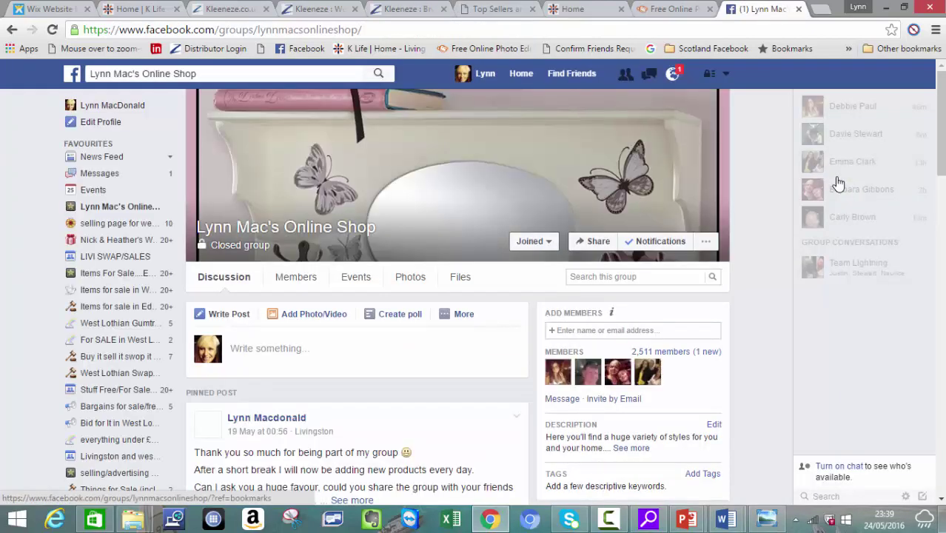
{"action": "scroll", "coordinate": [838, 183], "scroll_direction": "down", "scroll_amount": 6}
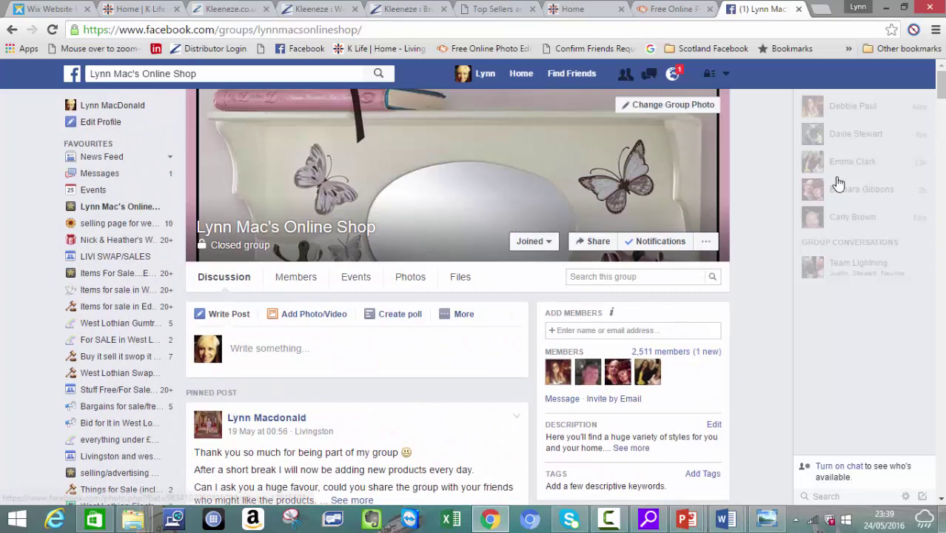
{"action": "left_click", "coordinate": [848, 48]}
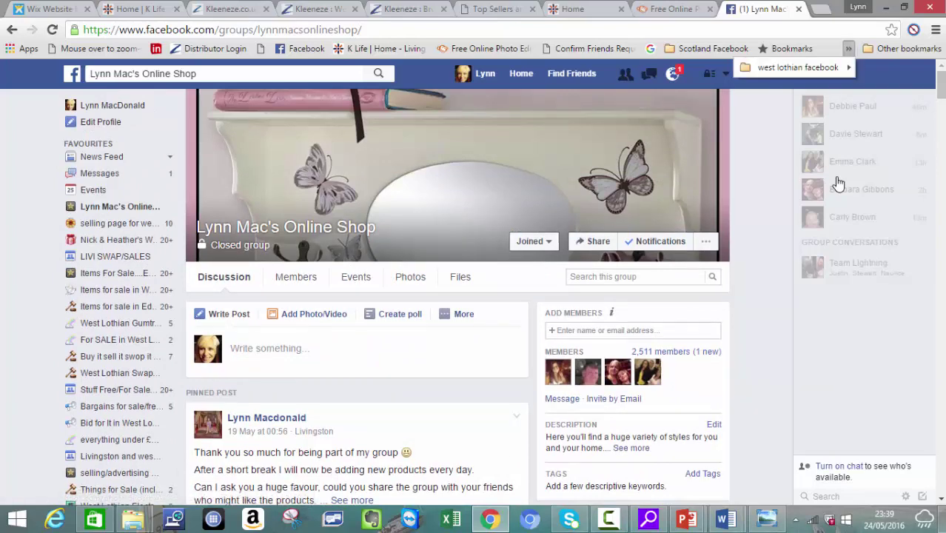
{"action": "mouse_move", "coordinate": [799, 67]}
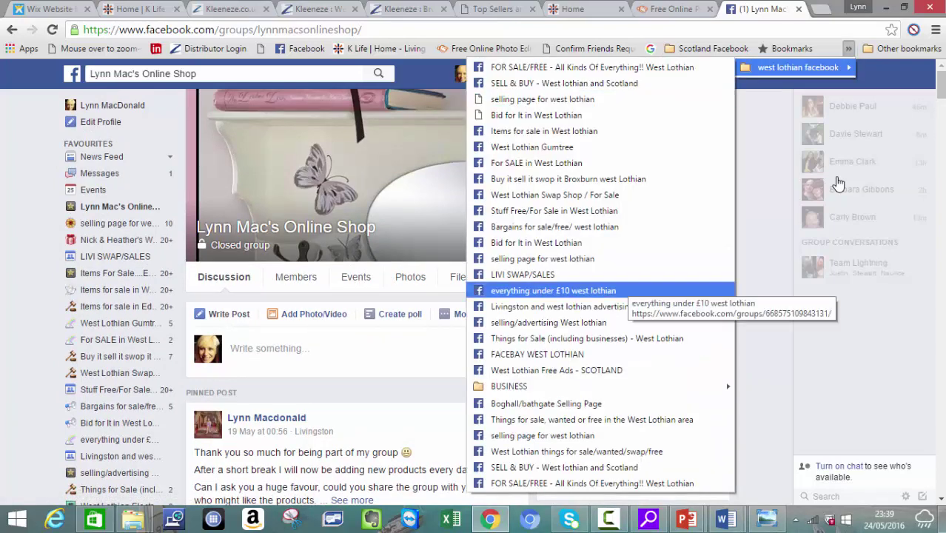
Step: Look through the saved West Lothian selling group bookmarks, then close the list without opening one
{"action": "key", "text": "Up"}
{"action": "key", "text": "Up"}
{"action": "key", "text": "Up"}
{"action": "key", "text": "Up"}
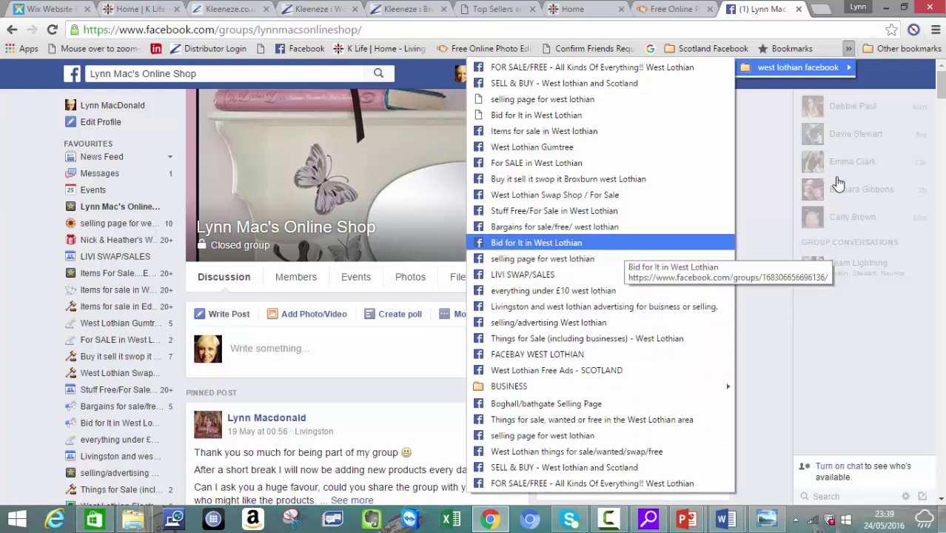
{"action": "key", "text": "Up"}
{"action": "key", "text": "Up"}
{"action": "key", "text": "Up"}
{"action": "key", "text": "Up"}
{"action": "key", "text": "Down"}
{"action": "key", "text": "Down"}
{"action": "key", "text": "Down"}
{"action": "key", "text": "Down"}
{"action": "key", "text": "Down"}
{"action": "key", "text": "Down"}
{"action": "key", "text": "Down"}
{"action": "key", "text": "Down"}
{"action": "key", "text": "Down"}
{"action": "key", "text": "Down"}
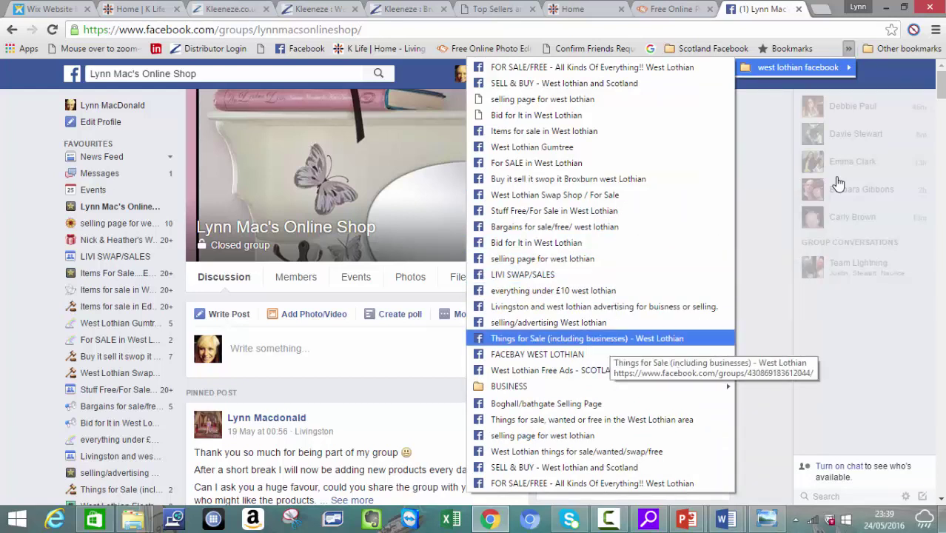
{"action": "key", "text": "Down"}
{"action": "key", "text": "Down"}
{"action": "key", "text": "Down"}
{"action": "key", "text": "Down"}
{"action": "key", "text": "Up"}
{"action": "key", "text": "Down"}
{"action": "key", "text": "Down"}
{"action": "key", "text": "Down"}
{"action": "key", "text": "Down"}
{"action": "key", "text": "Down"}
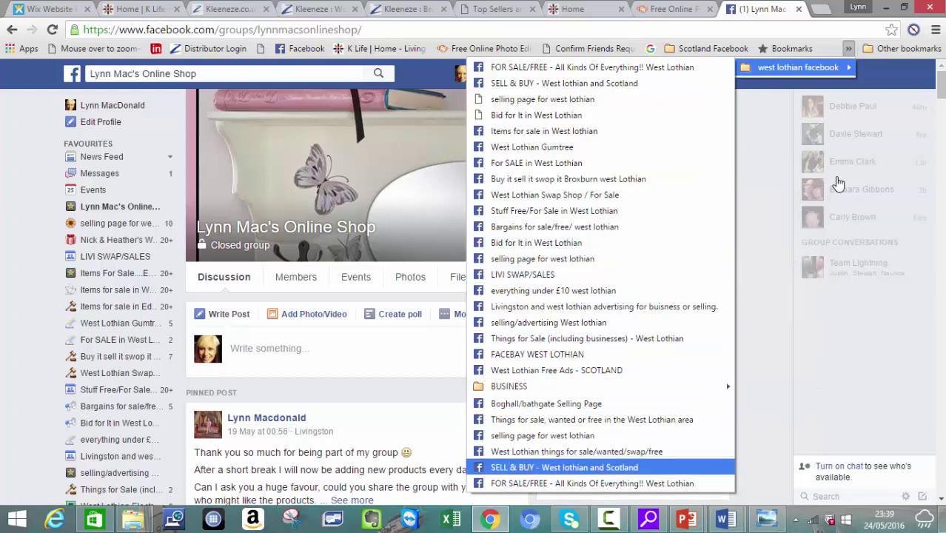
{"action": "key", "text": "Down"}
{"action": "key", "text": "Down"}
{"action": "key", "text": "Down"}
{"action": "key", "text": "Down"}
{"action": "key", "text": "Down"}
{"action": "key", "text": "Down"}
{"action": "key", "text": "Down"}
{"action": "key", "text": "Down"}
{"action": "key", "text": "Down"}
{"action": "key", "text": "Down"}
{"action": "key", "text": "Down"}
{"action": "key", "text": "Up"}
{"action": "key", "text": "Up"}
{"action": "key", "text": "Up"}
{"action": "key", "text": "Up"}
{"action": "key", "text": "Up"}
{"action": "key", "text": "Up"}
{"action": "key", "text": "Escape"}
{"action": "key", "text": "Escape"}
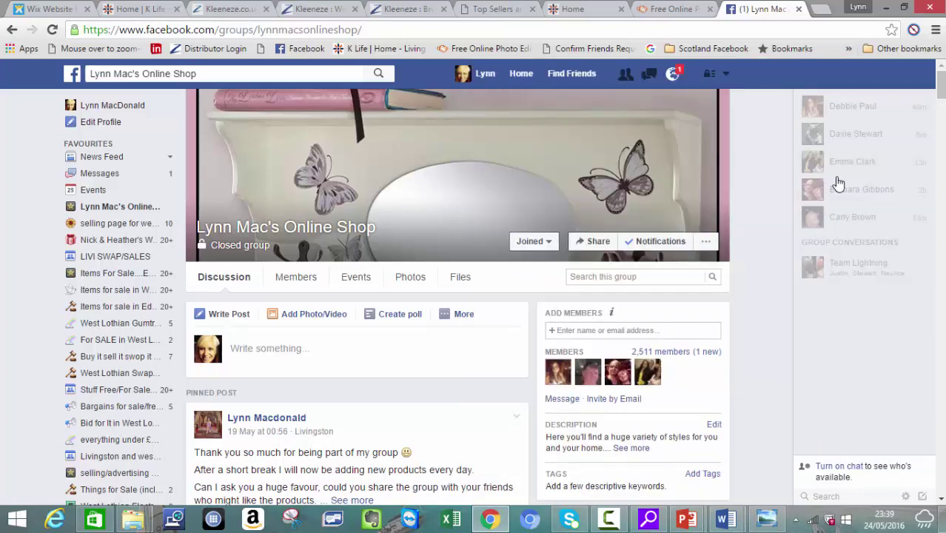